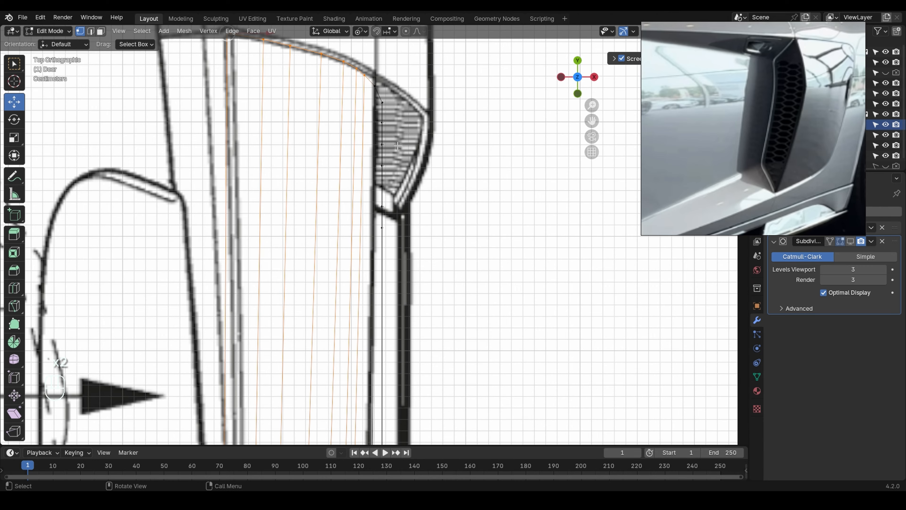
Move the door's lower rows of vertices about -0.006 m along X to match the top-view blueprint.
left_click(382, 106)
scroll(381, 111, "down", 1)
key("grave")
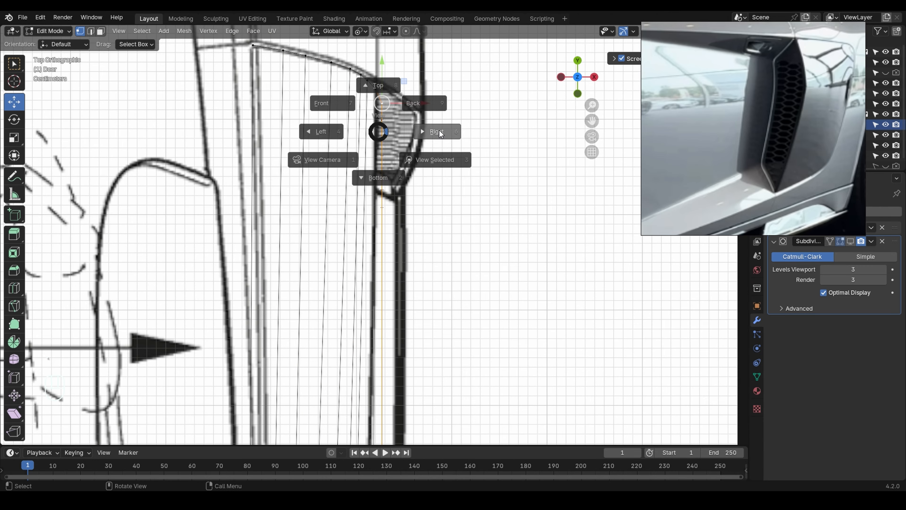
left_click(435, 132)
scroll(385, 193, "down", 4)
left_click(335, 316, "ctrl")
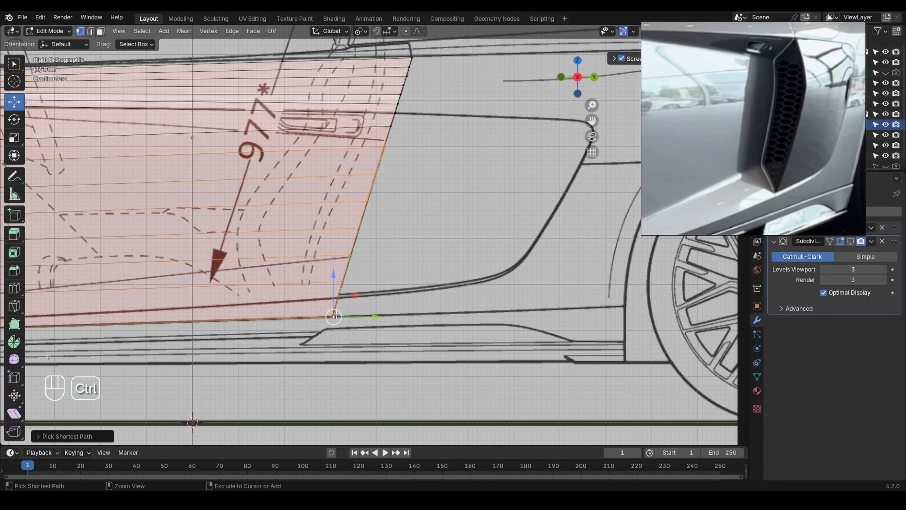
key("grave")
left_click(431, 246)
scroll(378, 250, "up", 5)
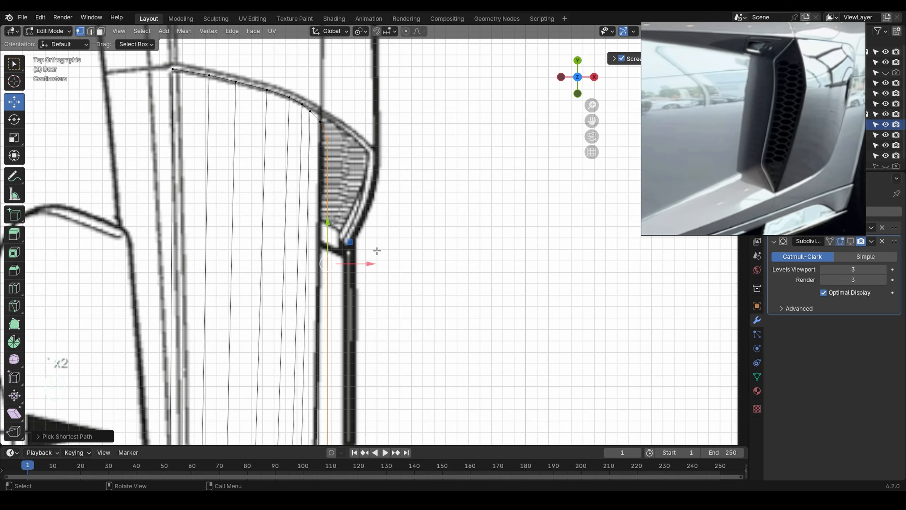
key("g")
key("x")
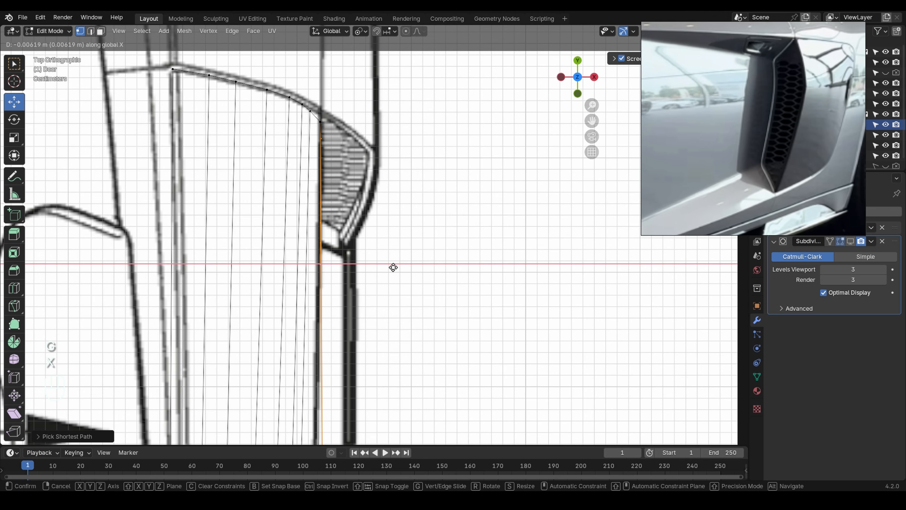
left_click(393, 267)
Examine the door's outer edge and side panel against the top-view and side-view blueprints.
scroll(393, 267, "down", 3)
middle_click_drag(396, 284, 358, 95, "shift")
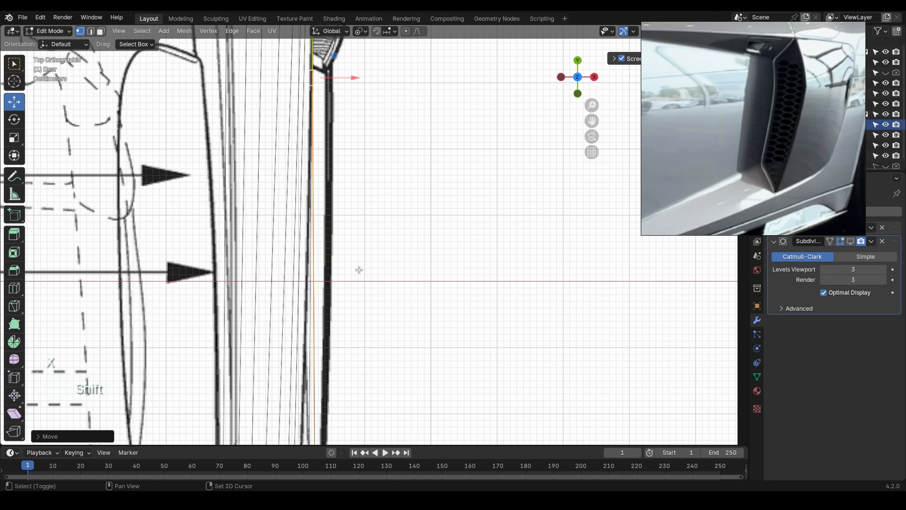
middle_click_drag(348, 201, 339, 177, "shift")
middle_click_drag(337, 334, 332, 227, "shift")
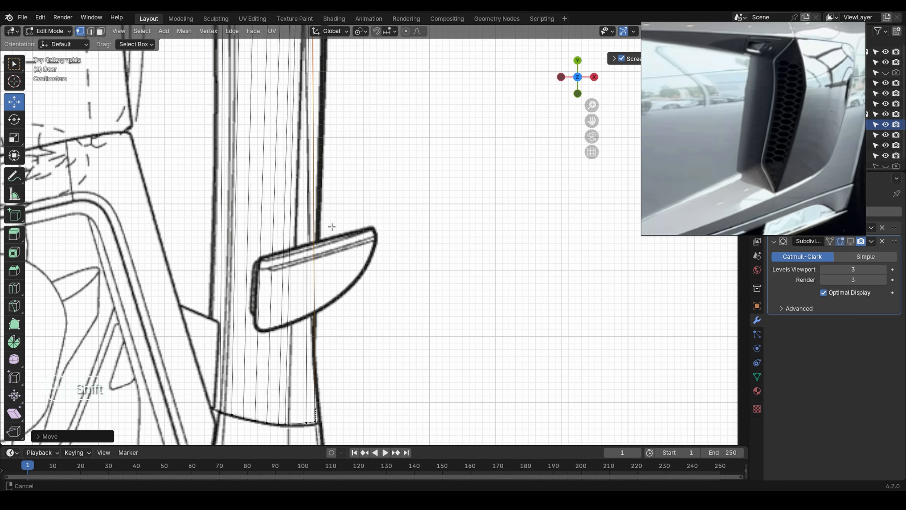
middle_click_drag(337, 146, 324, 248, "shift")
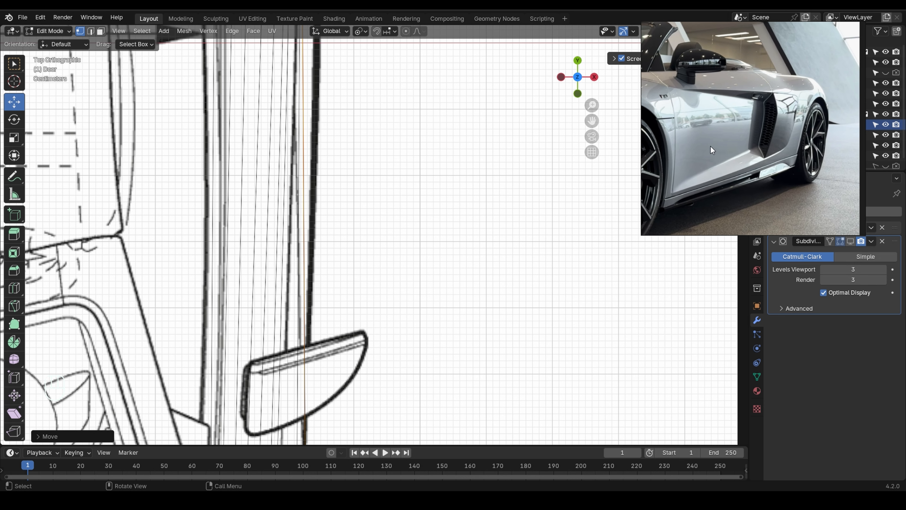
middle_click_drag(354, 231, 362, 180, "shift")
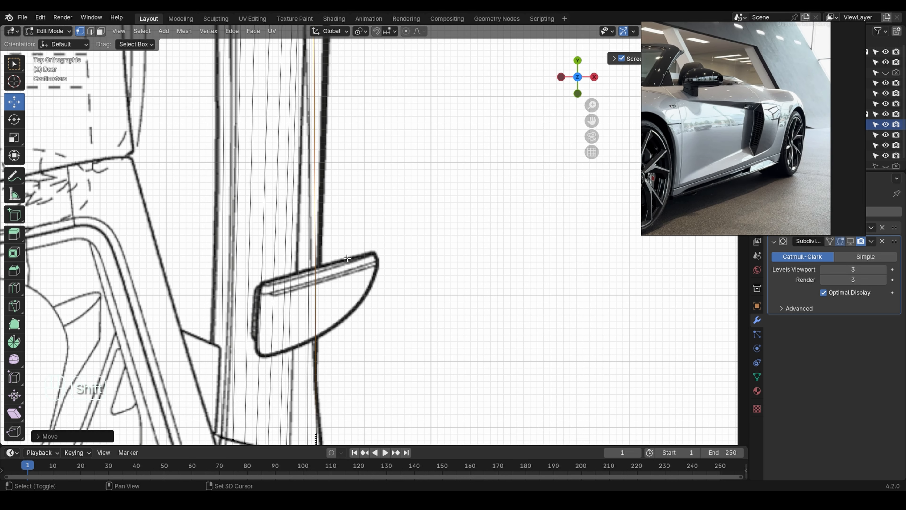
middle_click_drag(348, 258, 353, 161, "shift")
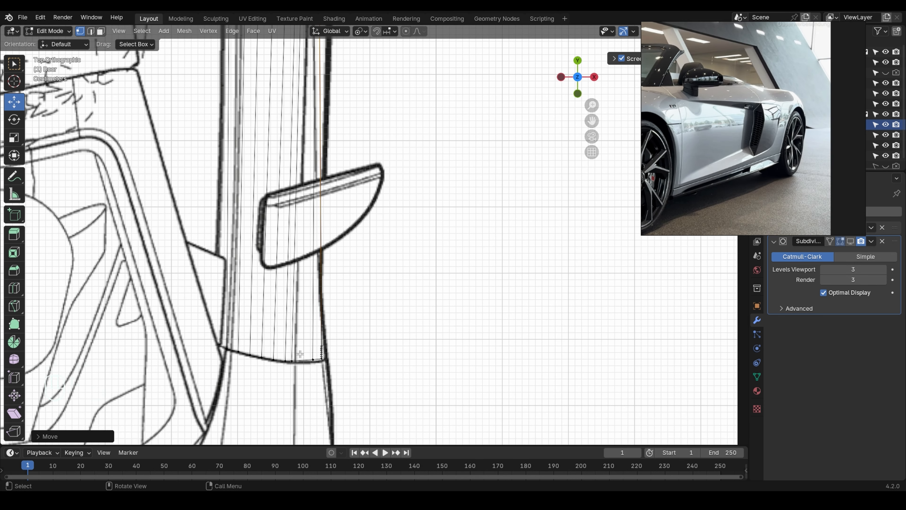
key("grave")
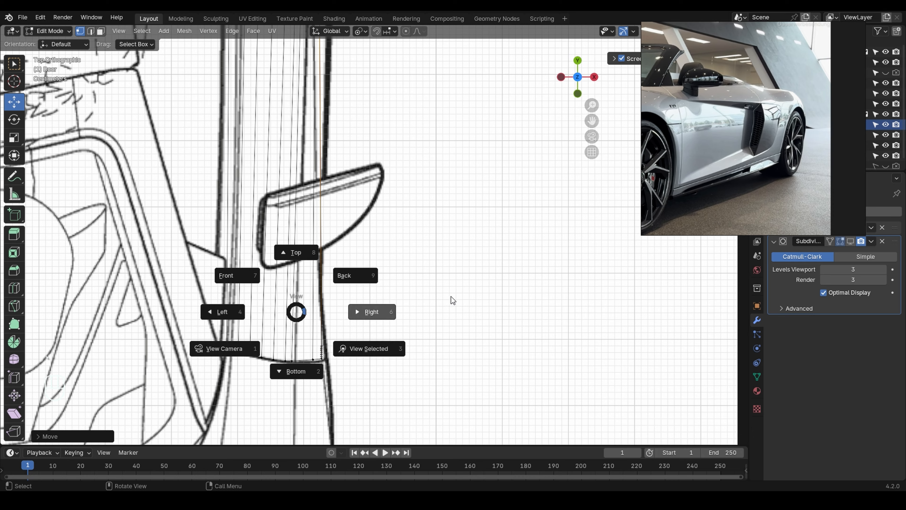
left_click(453, 299)
middle_click_drag(301, 263, 358, 239, "shift")
scroll(356, 238, "down", 6)
scroll(355, 238, "down", 2)
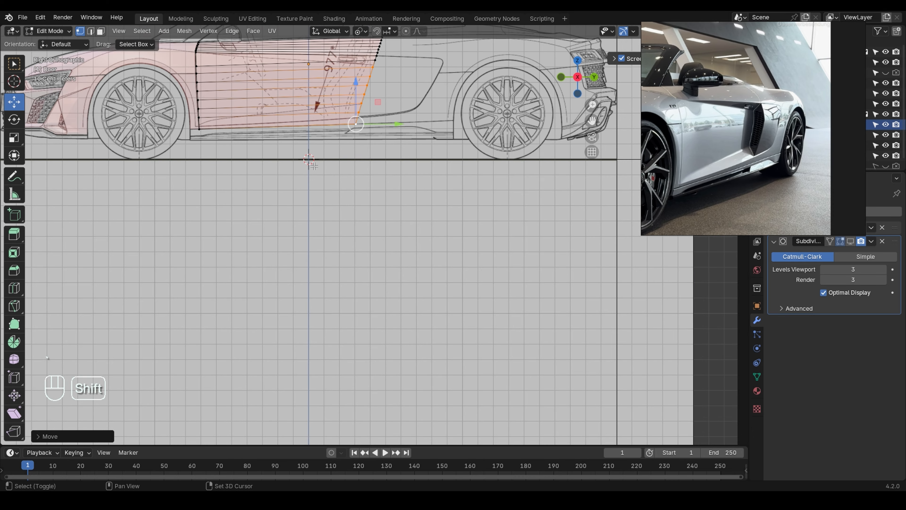
middle_click_drag(247, 84, 270, 256, "shift")
scroll(264, 211, "up", 5)
key("alt+z")
key("alt+z")
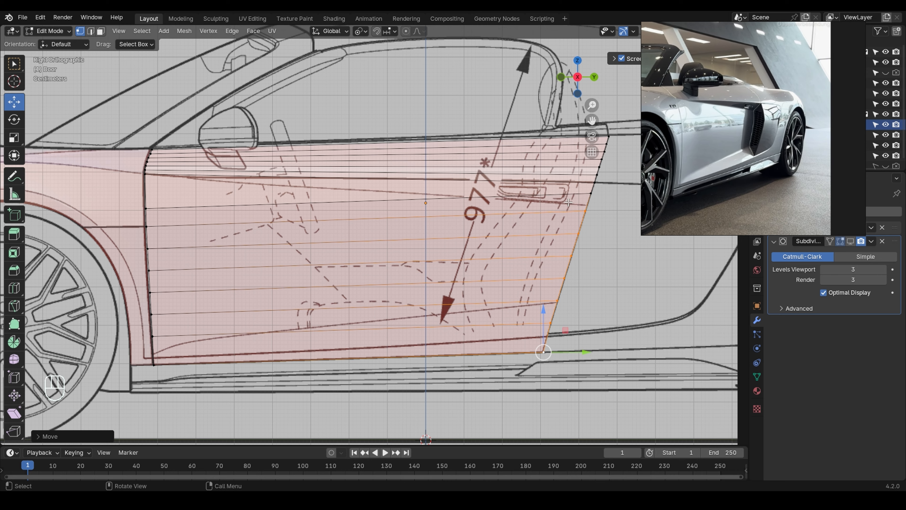
Select the door's horizontal edge loop that runs along the upper body crease.
key("grave")
left_click(429, 197)
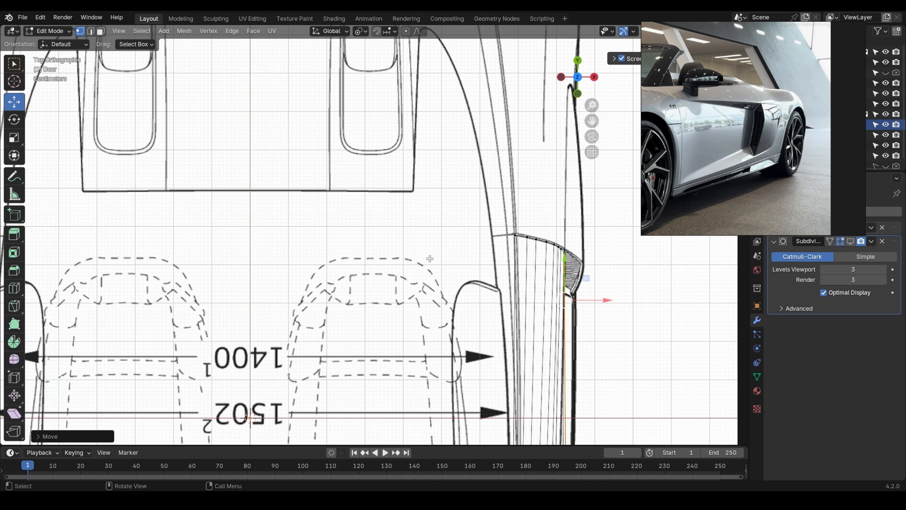
middle_click_drag(466, 321, 375, 135, "shift")
middle_click_drag(468, 285, 393, 177, "shift")
middle_click_drag(426, 251, 421, 231, "shift")
scroll(413, 249, "up", 1)
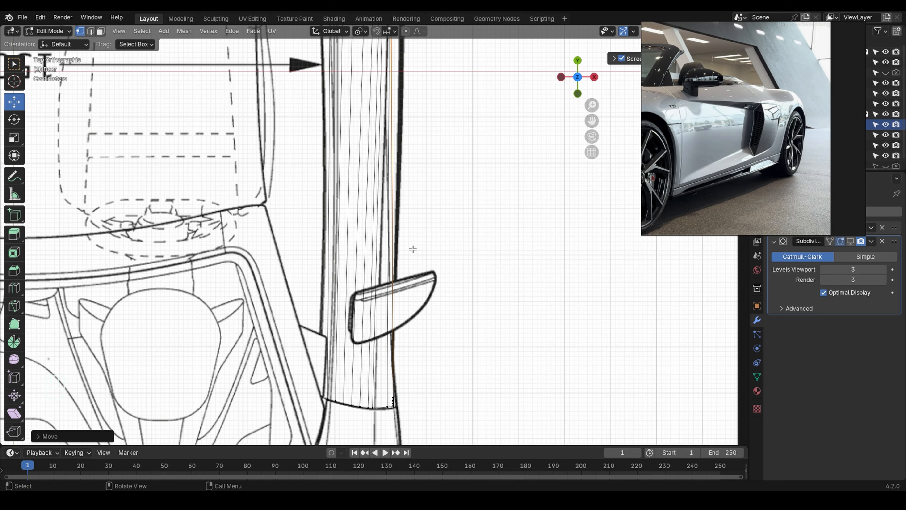
scroll(411, 148, "down", 3, "shift")
scroll(396, 311, "up", 5)
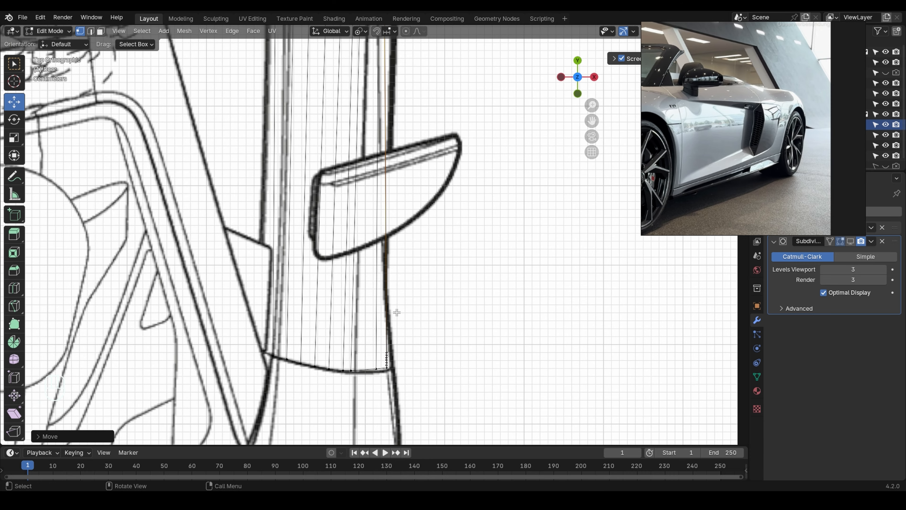
left_click(338, 378, "alt")
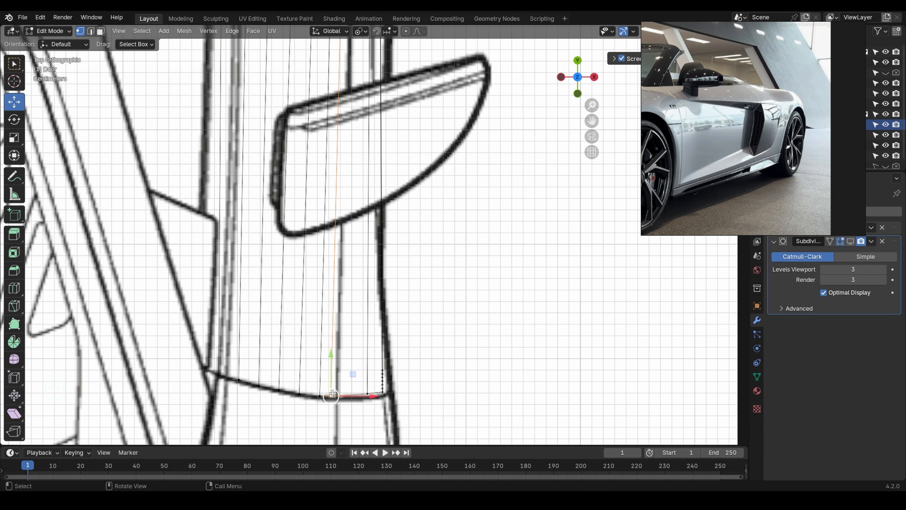
Try sliding the selected crease edge loop along the door surface and undo the slide.
key("g")
key("g")
key("grave")
left_click(425, 354)
scroll(379, 322, "down", 2)
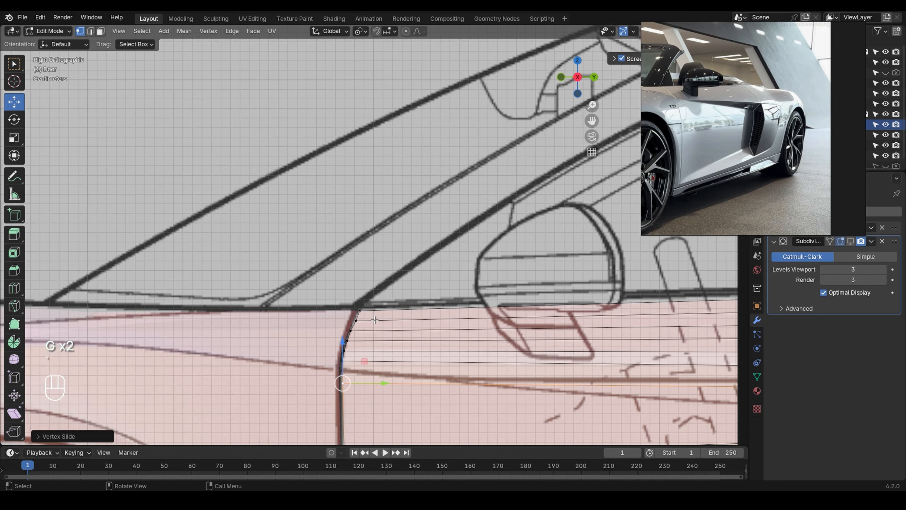
middle_click_drag(422, 362, 347, 296, "shift")
key("ctrl+z")
Move the crease edge loop about 0.004 m along X onto the crease line of the top-view blueprint.
key("grave")
left_click(382, 289)
scroll(348, 333, "up", 5)
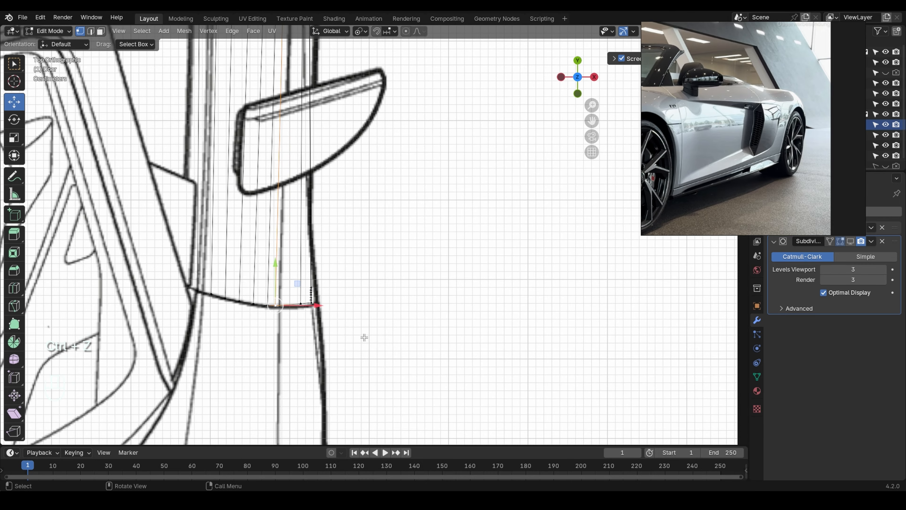
key("g")
key("x")
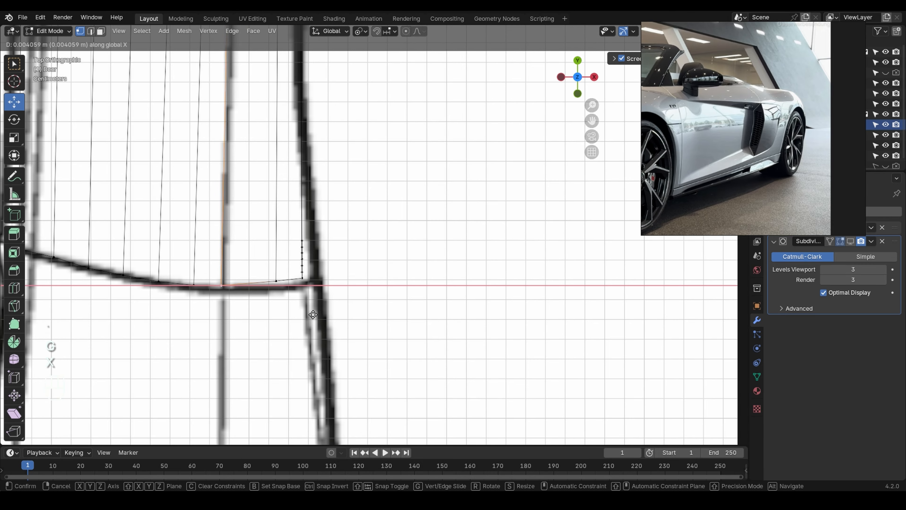
left_click(314, 315)
Select the door's face strip directly below the upper crease.
key("grave")
left_click(403, 317)
scroll(406, 294, "down", 3)
middle_click_drag(386, 277, 190, 198, "shift")
scroll(189, 198, "down", 5)
middle_click_drag(449, 266, 257, 251, "shift")
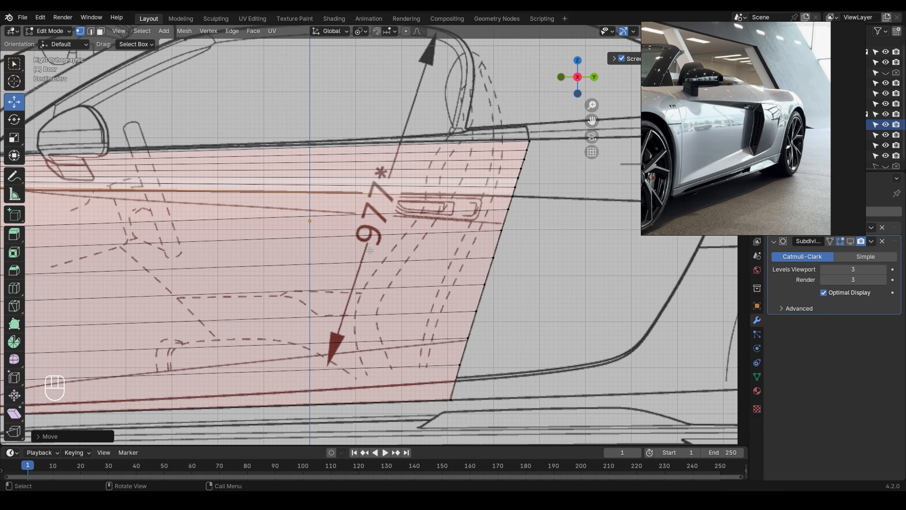
middle_click_drag(370, 250, 411, 256, "shift")
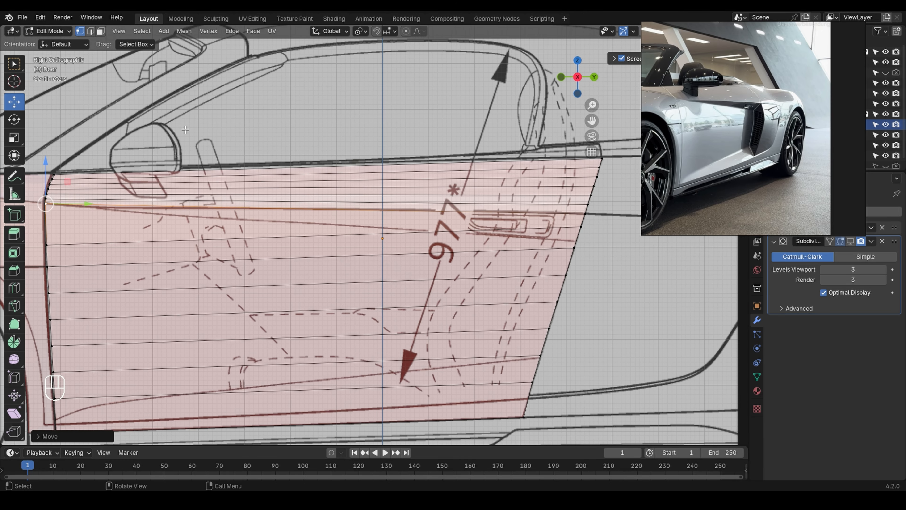
left_click(101, 30)
scroll(374, 223, "down", 2)
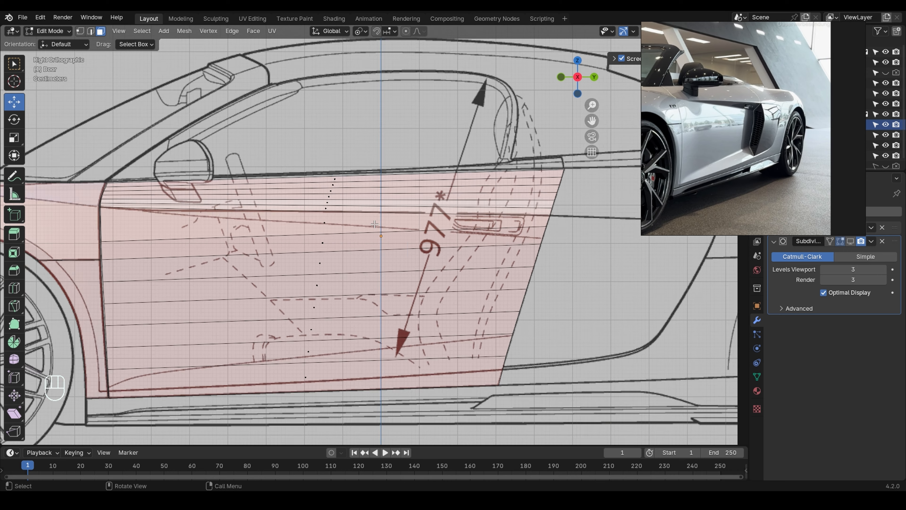
key("alt+z")
left_click(370, 236, "alt")
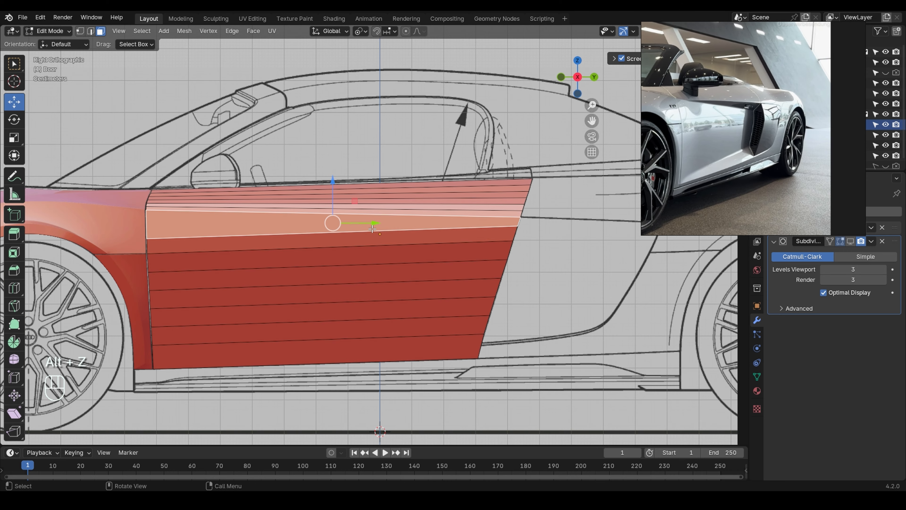
Extend the face selection down to the door's second-lowest strip.
key("alt+z")
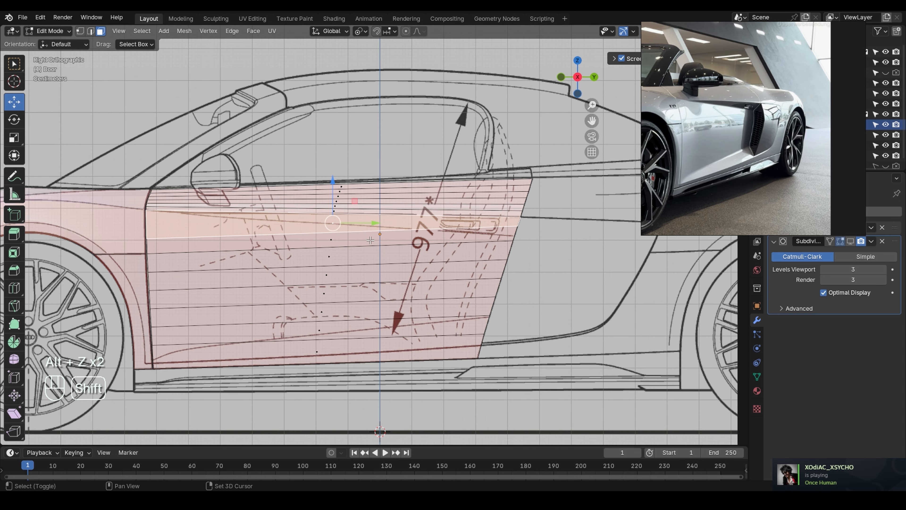
left_click_drag(531, 232, 510, 246, "shift")
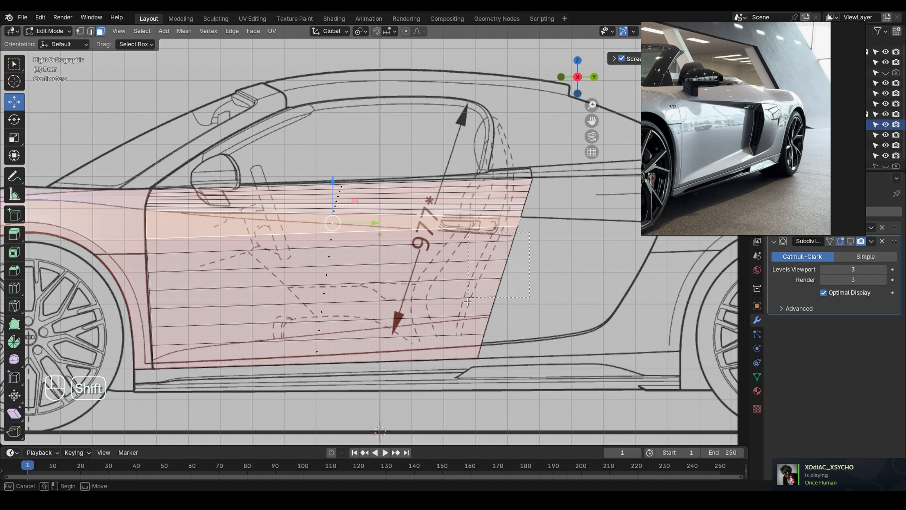
left_click_drag(449, 334, 443, 343, "shift")
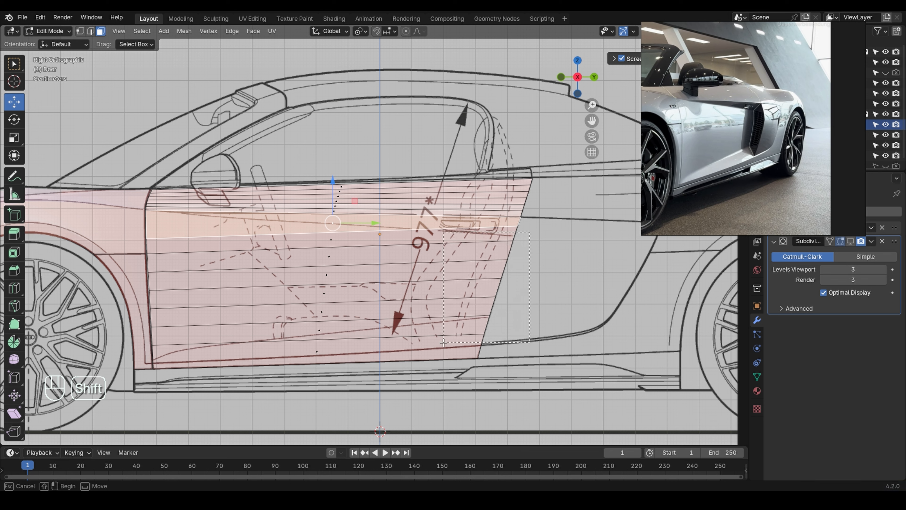
key("alt+z")
left_click(469, 324, "ctrl")
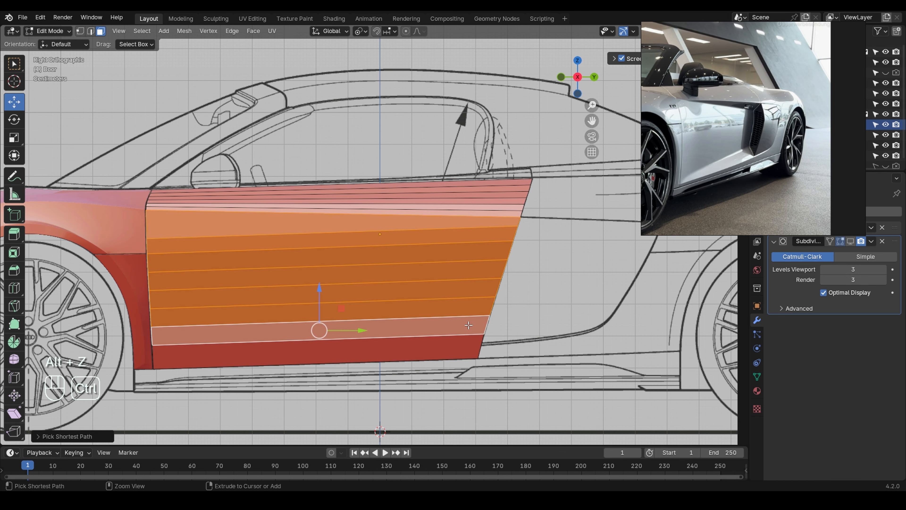
key("alt+z")
key("alt+z")
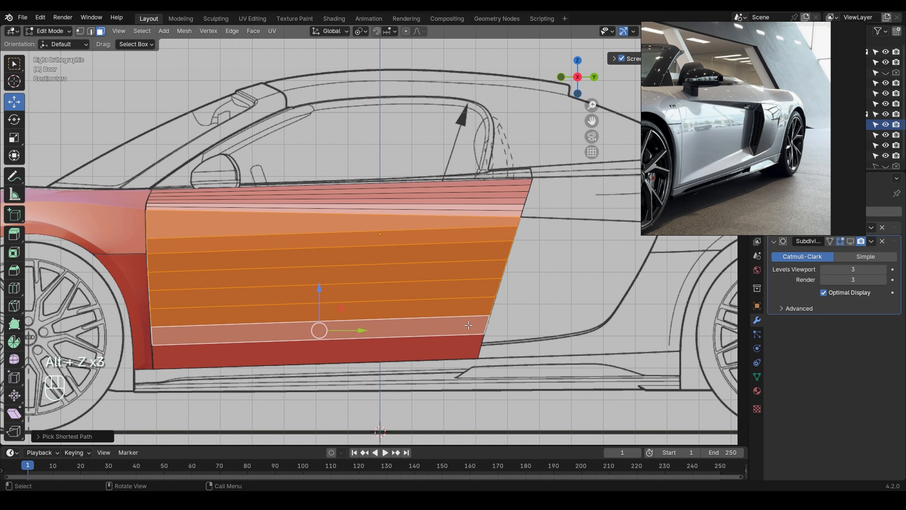
scroll(452, 386, "up", 2)
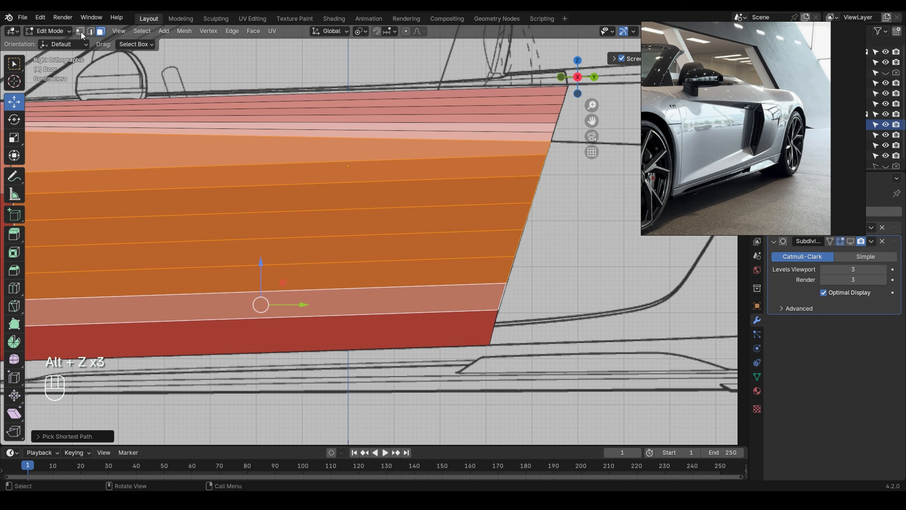
Add a horizontal loop cut through the middle of the door's lowest face strip.
left_click(80, 31)
scroll(150, 318, "down", 2)
key("alt+z")
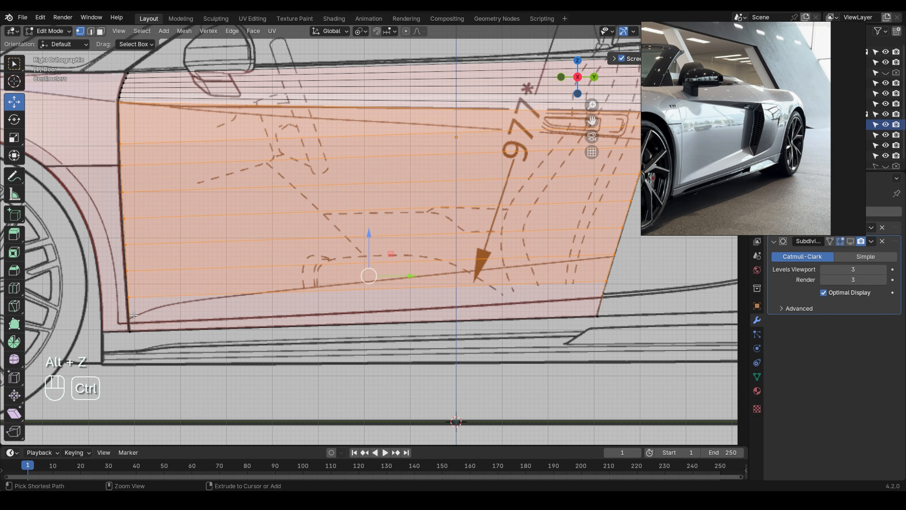
key("ctrl+r")
left_click(134, 315)
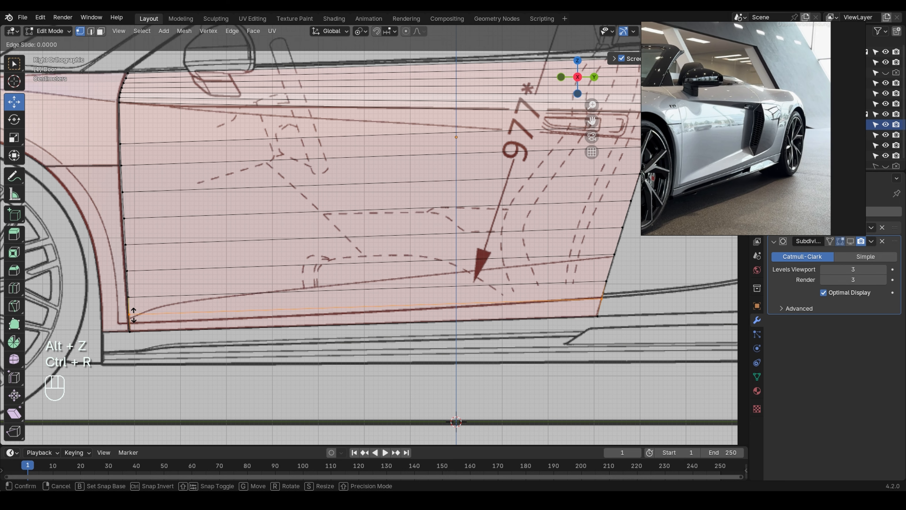
left_click(134, 315)
Slide the new lower edge loop down onto the blueprint's crease line near the door's bottom.
scroll(134, 315, "up", 1)
key("g")
key("g")
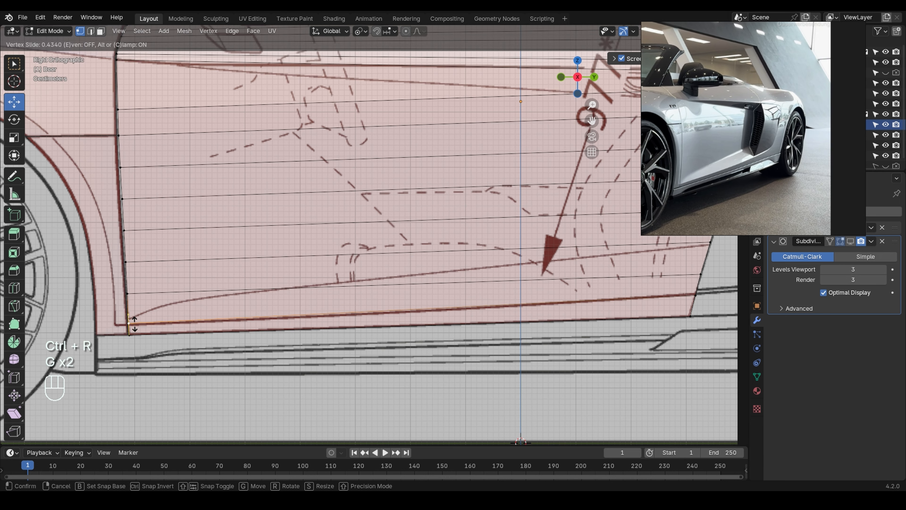
left_click(134, 323)
middle_click_drag(592, 306, 400, 308, "shift")
left_click(512, 296)
scroll(512, 296, "down", 2)
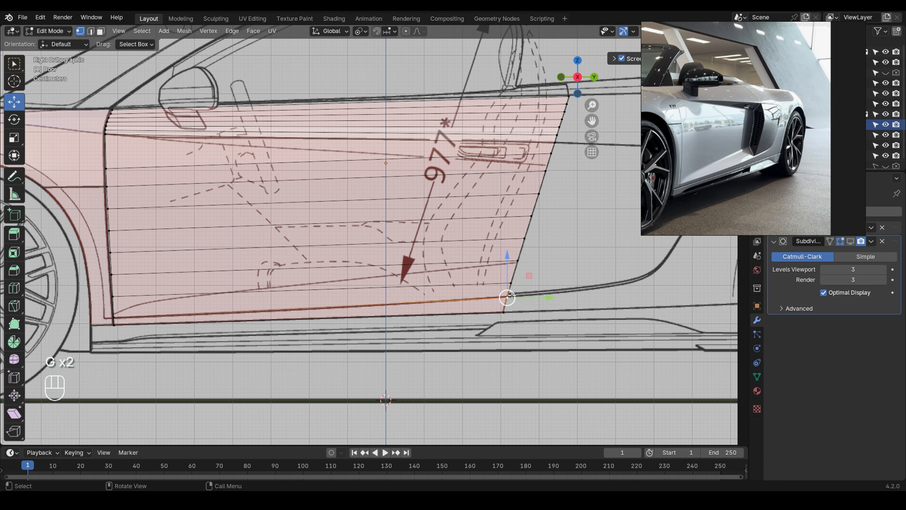
Select the door's face strips between the upper crease and the new lower edge loop.
left_click(101, 32)
key("alt+z")
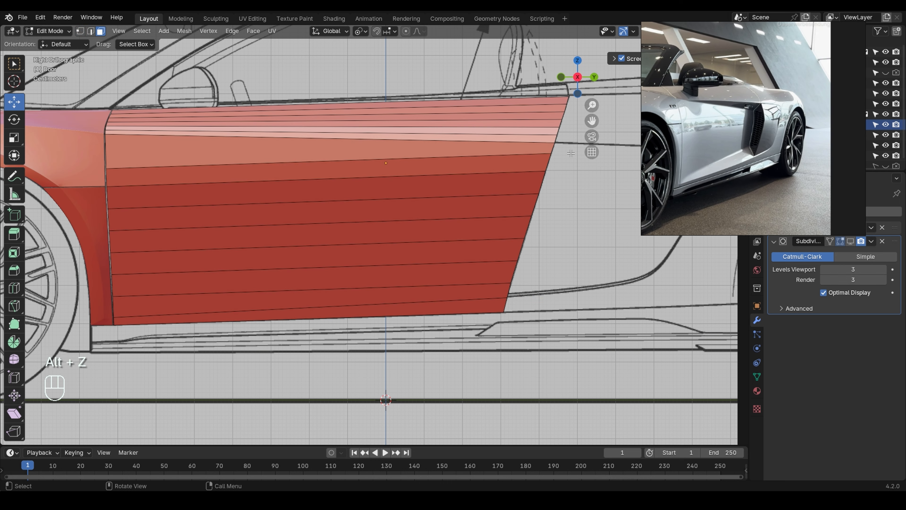
left_click_drag(539, 168, 495, 288)
key("alt+z")
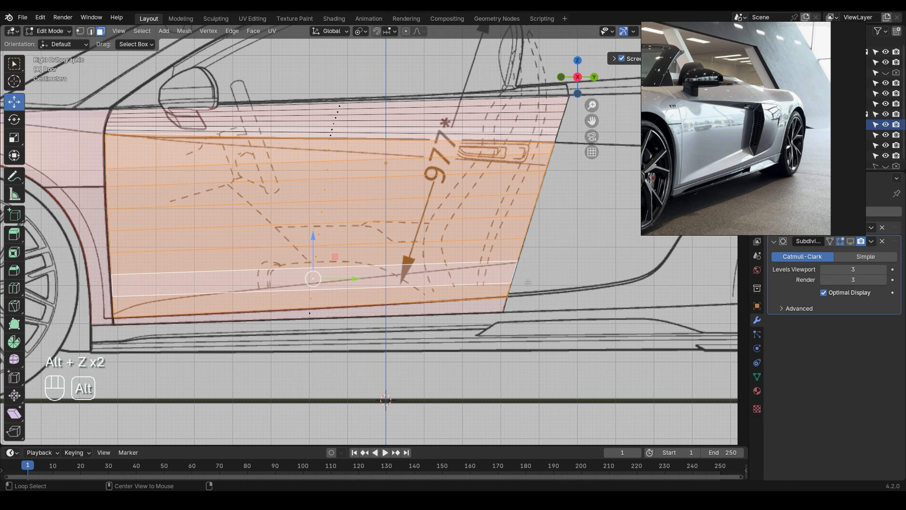
Switch to vertex selection and select the door's rear-edge vertices between the upper crease and the lower edge loop.
left_click(80, 31)
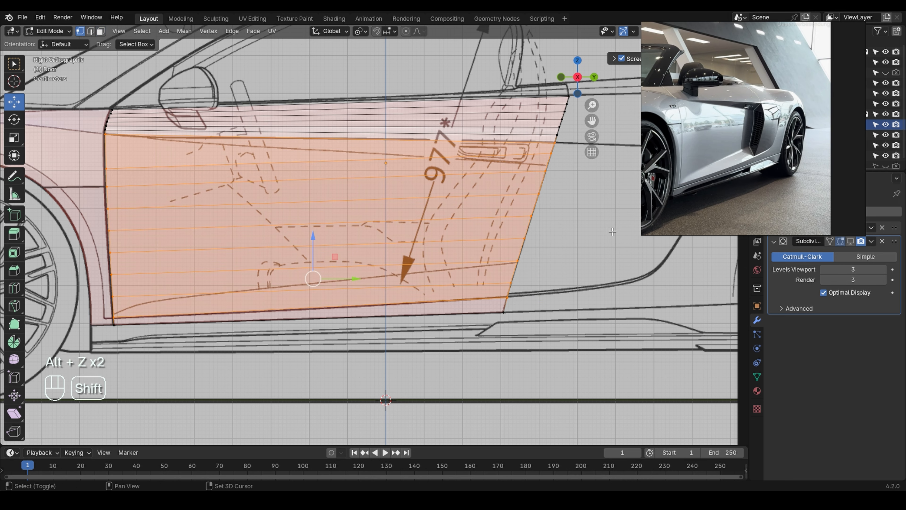
middle_click_drag(343, 221, 325, 223, "shift")
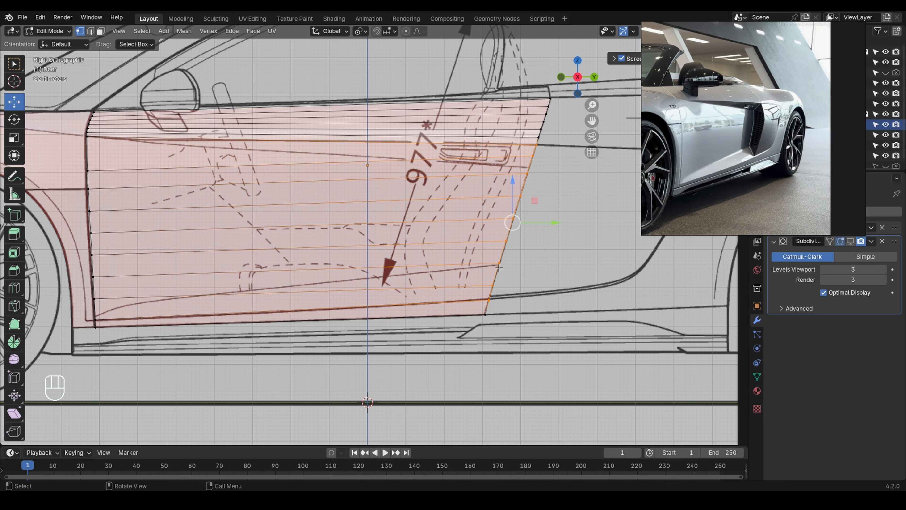
middle_click_drag(446, 257, 541, 281)
scroll(541, 282, "up", 1)
scroll(541, 281, "down", 2)
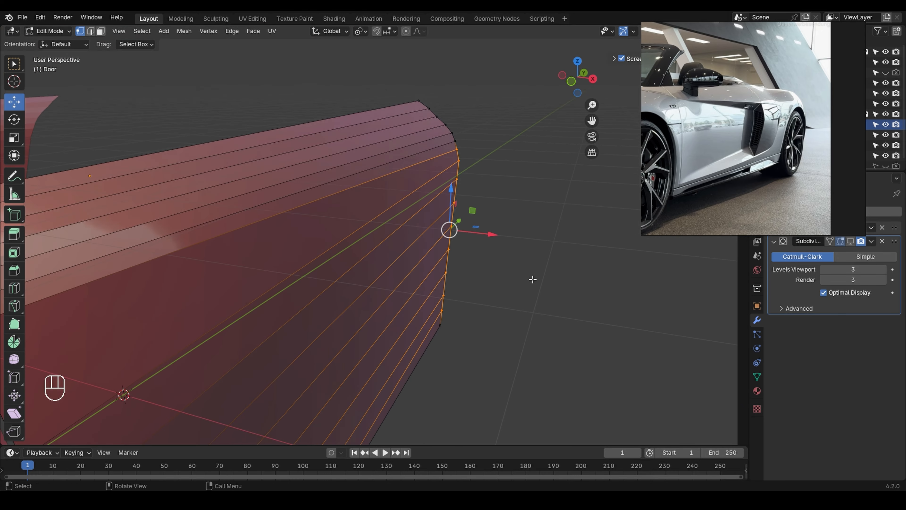
Examine the selected rear edge against the top-view blueprint and in perspective with X-ray turned off.
key("grave")
key("grave")
middle_click_drag(544, 276, 533, 255, "shift")
middle_click_drag(456, 236, 508, 247)
key("grave")
key("grave")
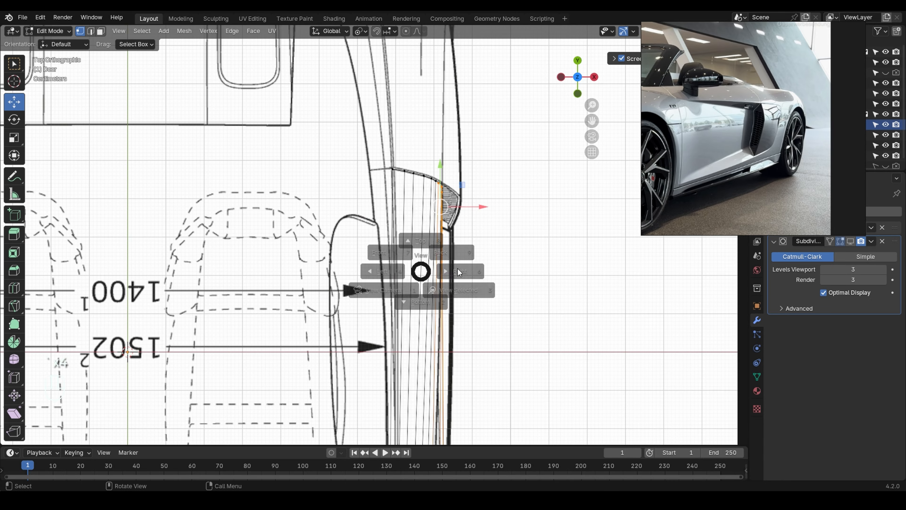
middle_click_drag(454, 197, 524, 200)
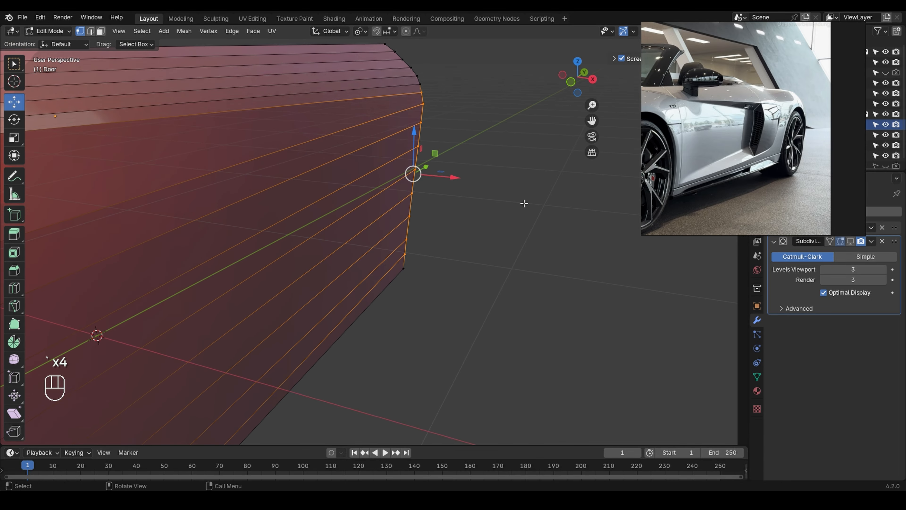
key("alt+z")
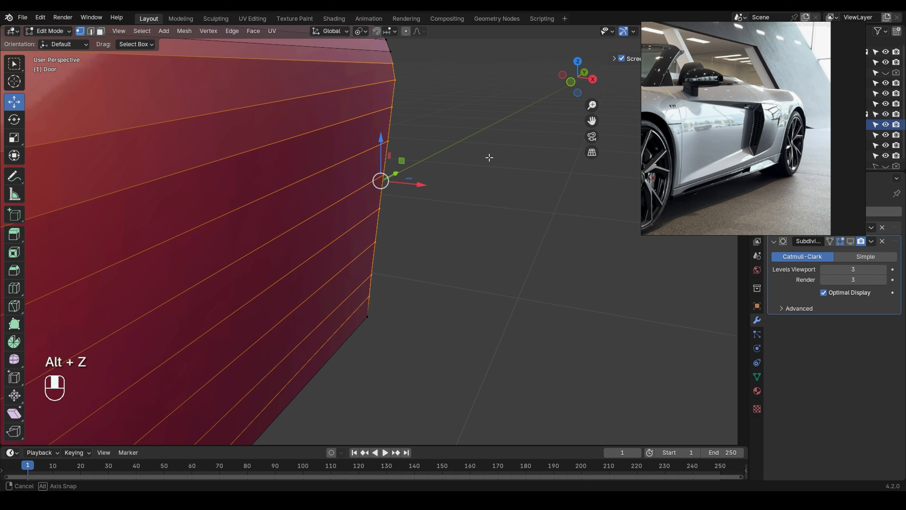
Try to flatten the selected rear-edge vertices by scaling them to 0 along X, and undo it.
key("s")
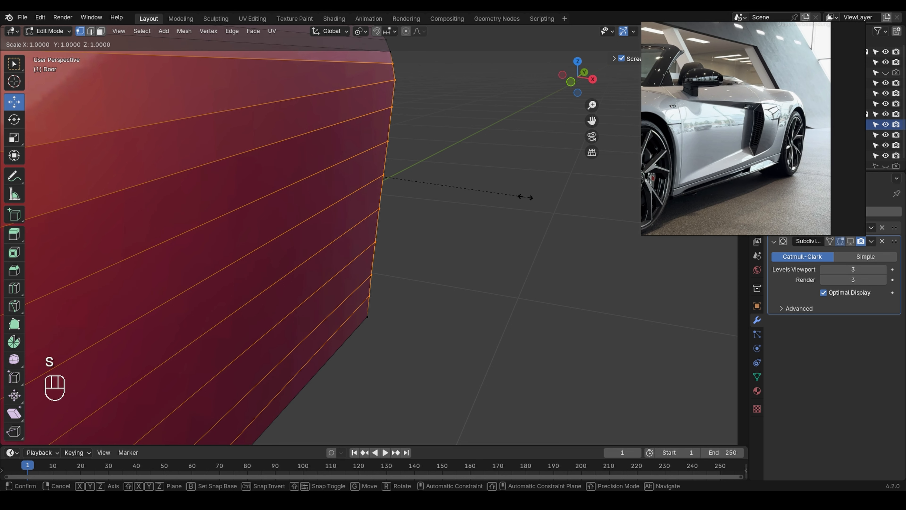
key("x")
key("KP_0")
key("Return")
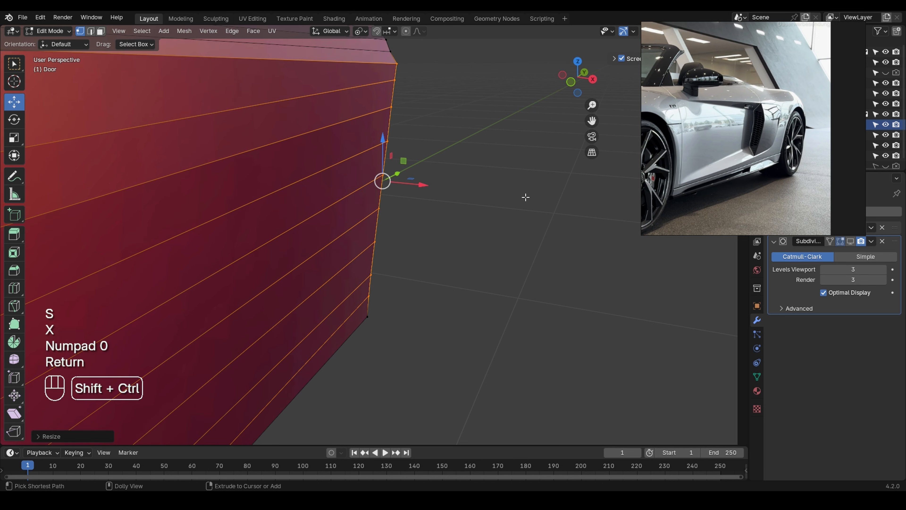
key("ctrl+z")
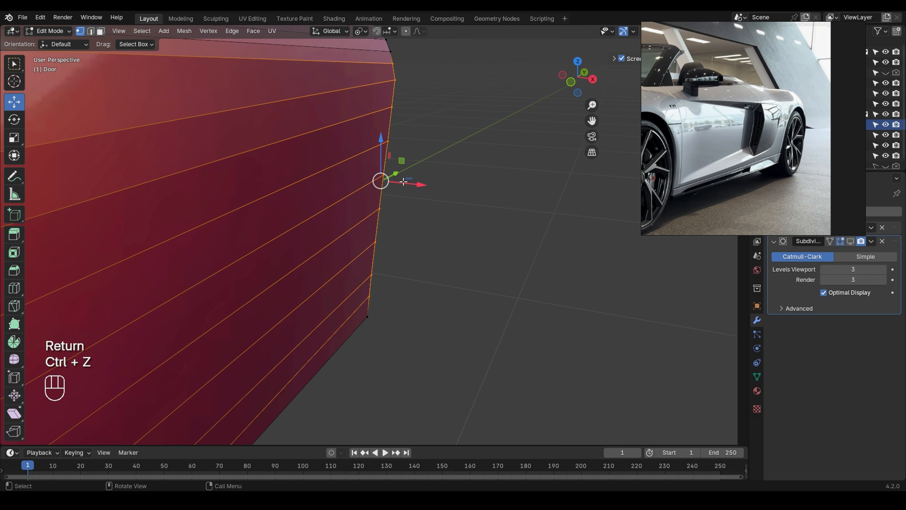
Make the rear edge's middle vertex active and scale the selected vertices to 0 along X.
left_click(384, 175, "shift")
left_click(384, 175, "shift")
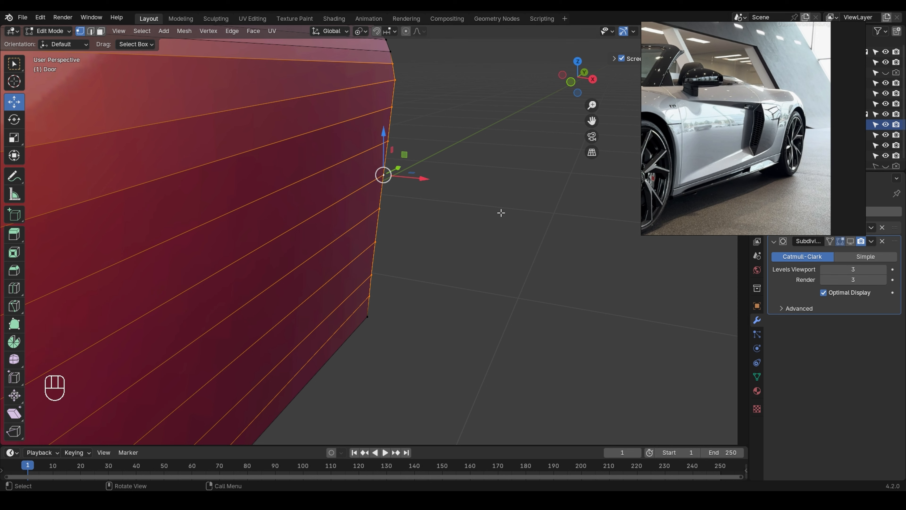
key("s")
key("x")
key("KP_0")
key("Return")
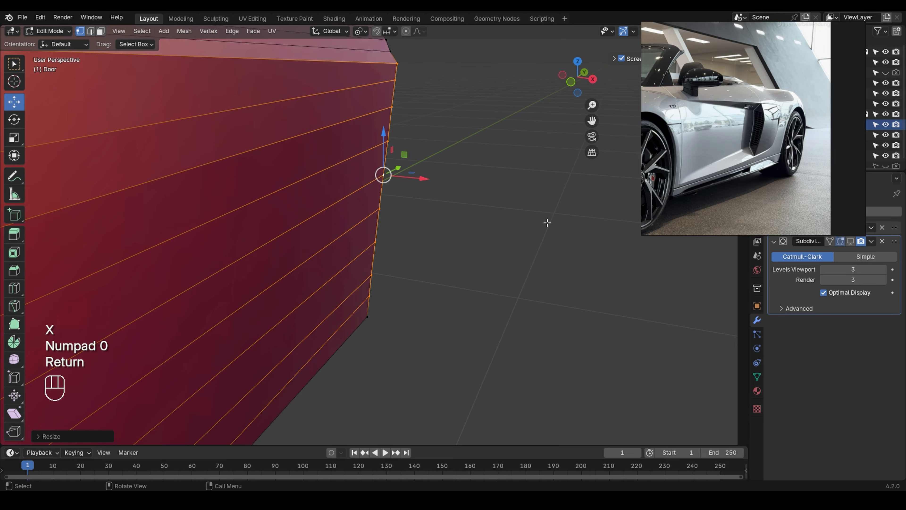
Move the flattened rear-edge vertices inward along the X axis and check them in the right view.
key("g")
key("x")
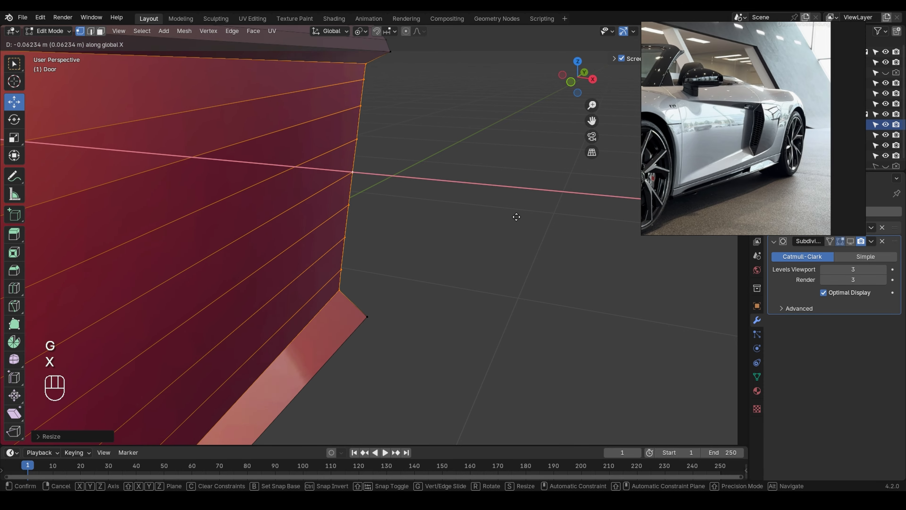
left_click(494, 210)
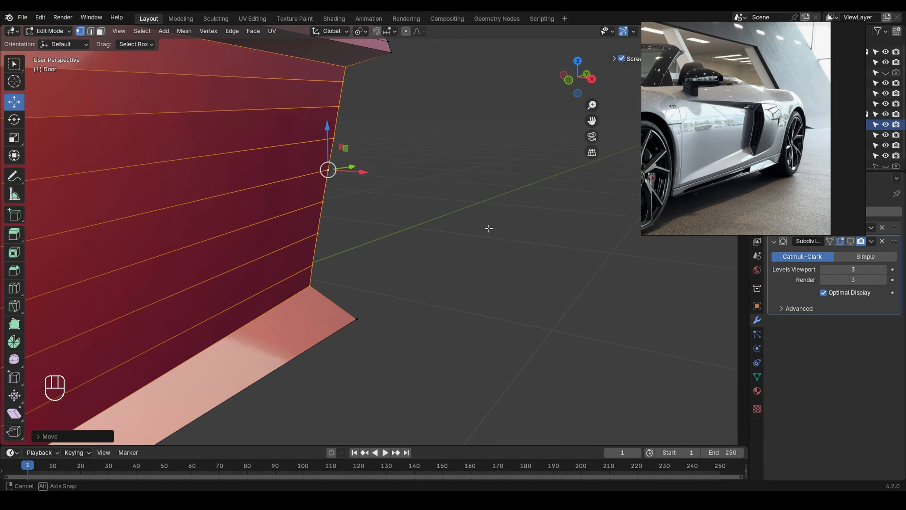
mouse_move(489, 228)
middle_mouse_down()
mouse_move(457, 223)
mouse_move(467, 226)
mouse_move(445, 209)
mouse_move(448, 229)
mouse_move(492, 224)
middle_mouse_up()
key("g")
key("x")
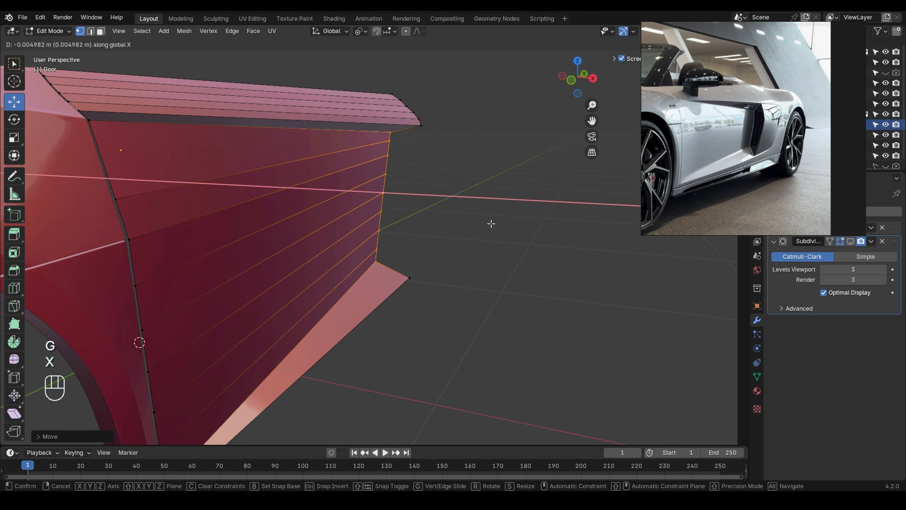
left_click(491, 223)
scroll(427, 221, "down", 1)
middle_click_drag(425, 220, 363, 203)
key("KP_3")
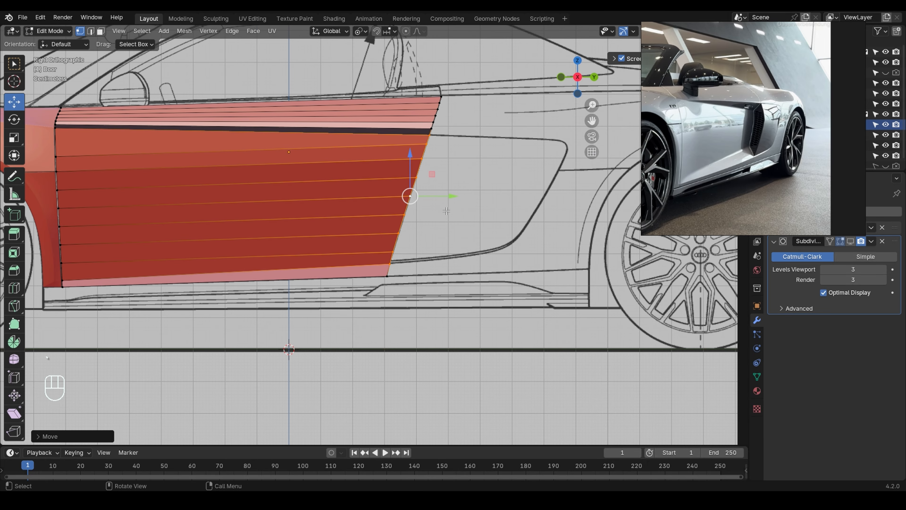
middle_click_drag(447, 212, 449, 214, "shift")
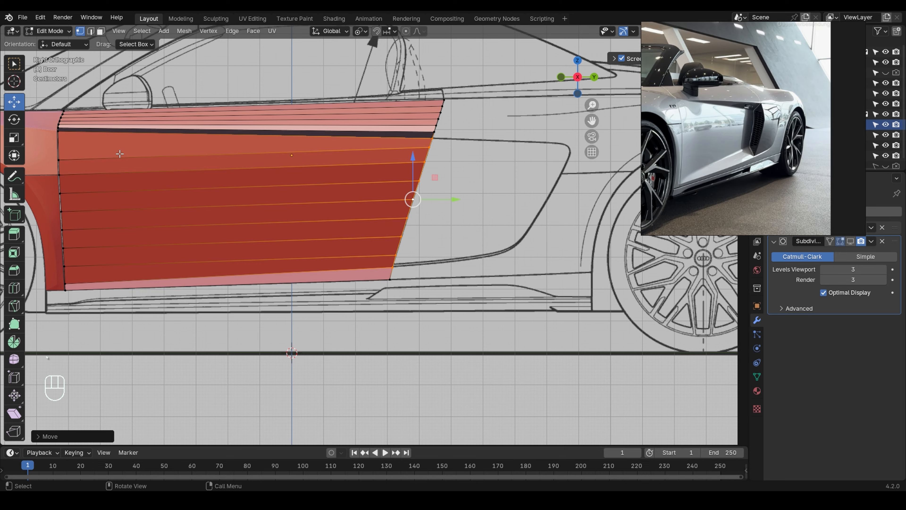
Undo the inward move and the flattening of the door's rear-edge vertices.
middle_click_drag(119, 154, 307, 223)
key("grave")
left_click(298, 247)
key("alt+z")
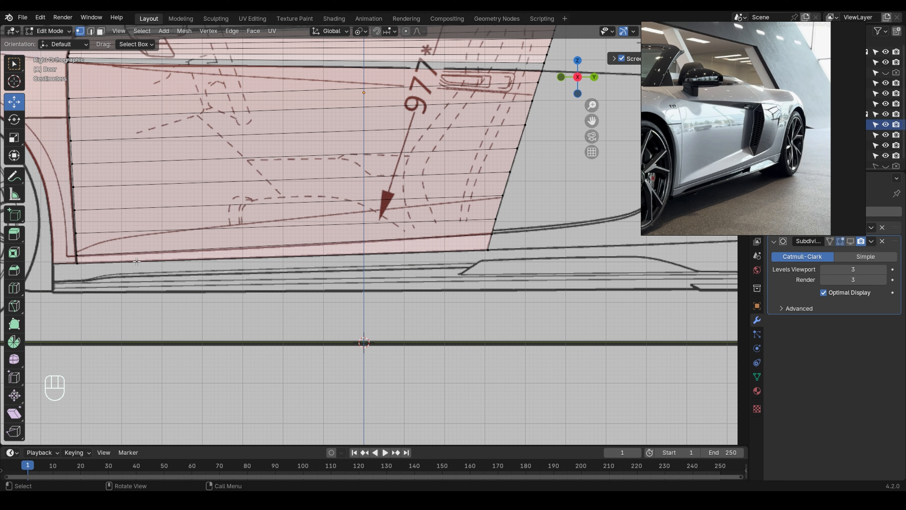
key("ctrl+z")
key("ctrl+z")
key("ctrl+z")
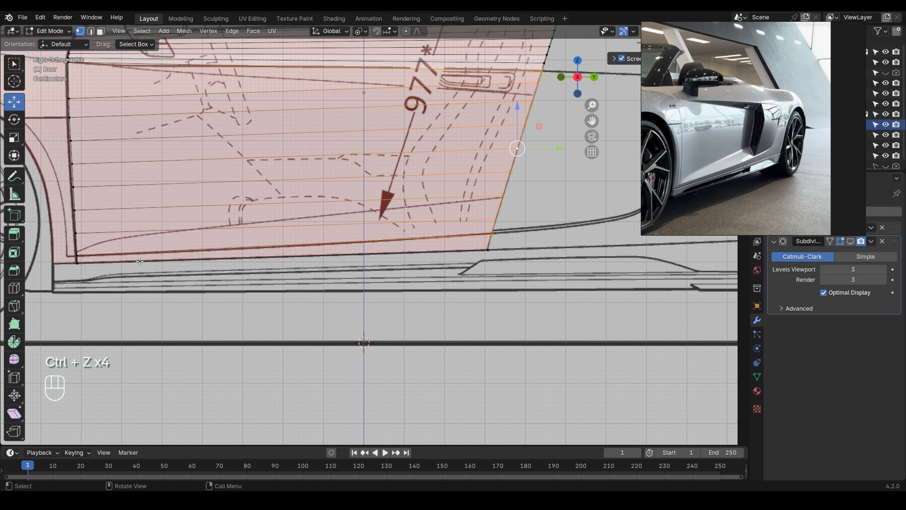
Add a supporting loop cut in the door's lowest face strip, slid up close beneath the lower crease.
key("alt+z")
middle_click_drag(139, 262, 375, 260)
key("grave")
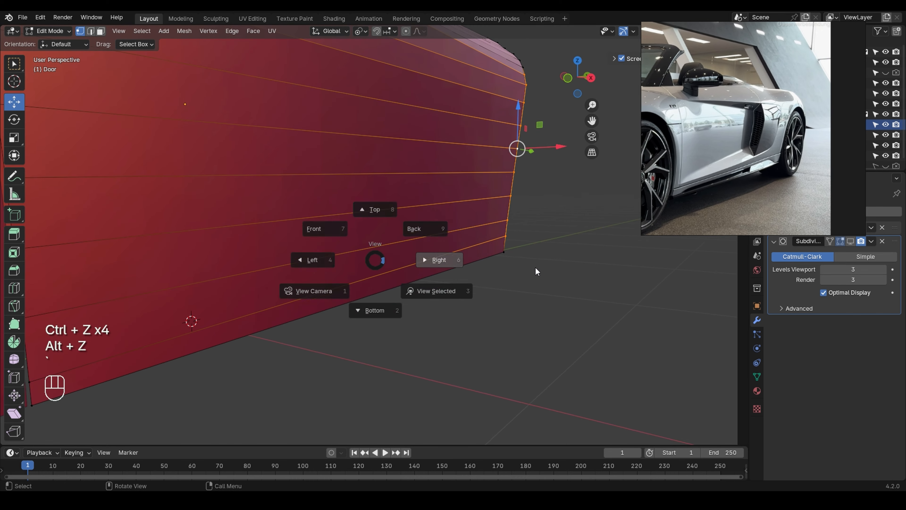
left_click(537, 272)
key("alt+z")
key("ctrl+r")
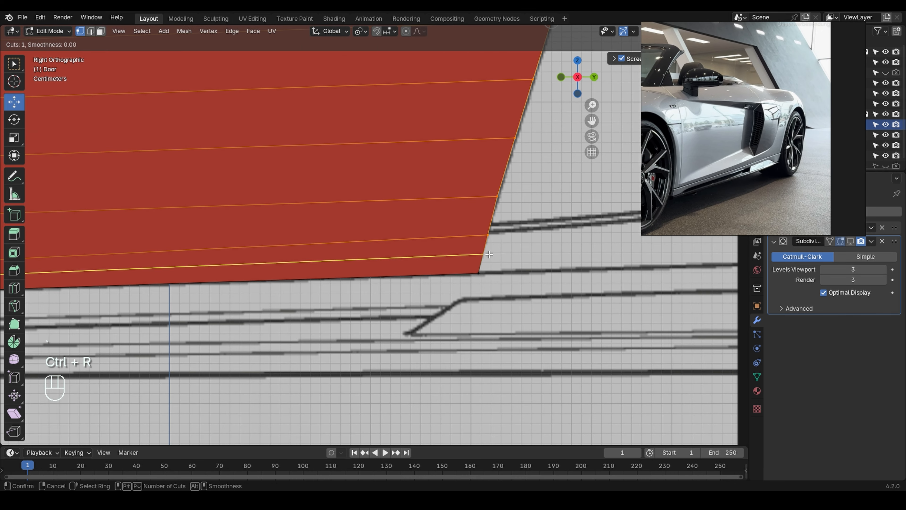
left_click(489, 254)
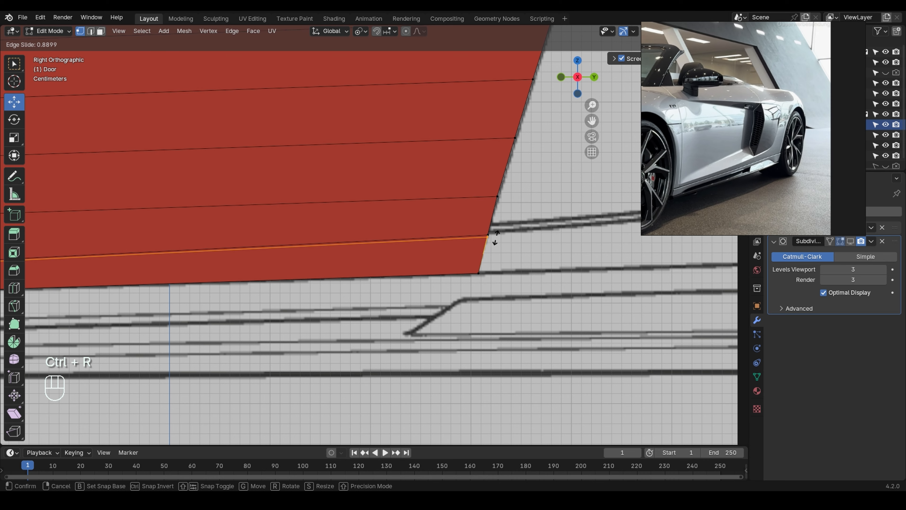
left_click(496, 238)
Add a supporting loop cut in the strip above the upper crease, slid down close to the crease.
scroll(499, 235, "down", 3)
middle_click_drag(546, 115, 452, 278, "shift")
scroll(470, 193, "up", 1)
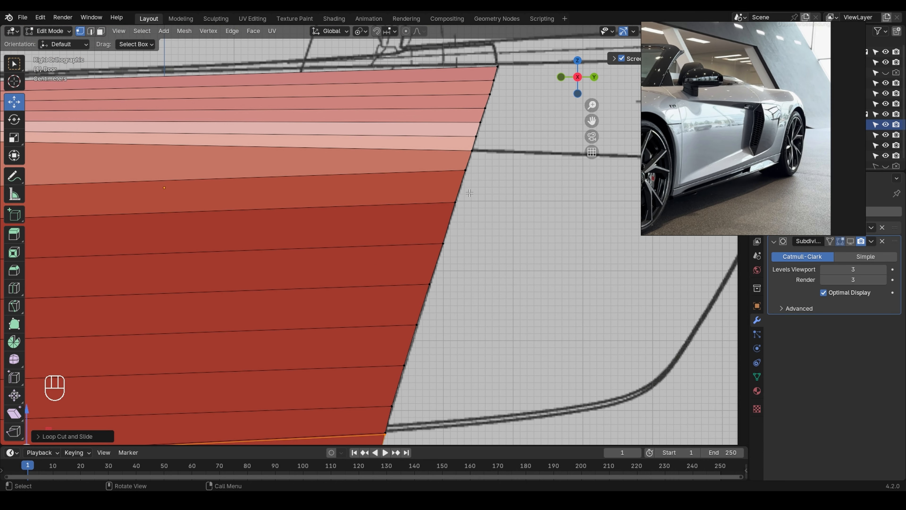
scroll(472, 161, "up", 4)
key("ctrl+r")
left_click(474, 134)
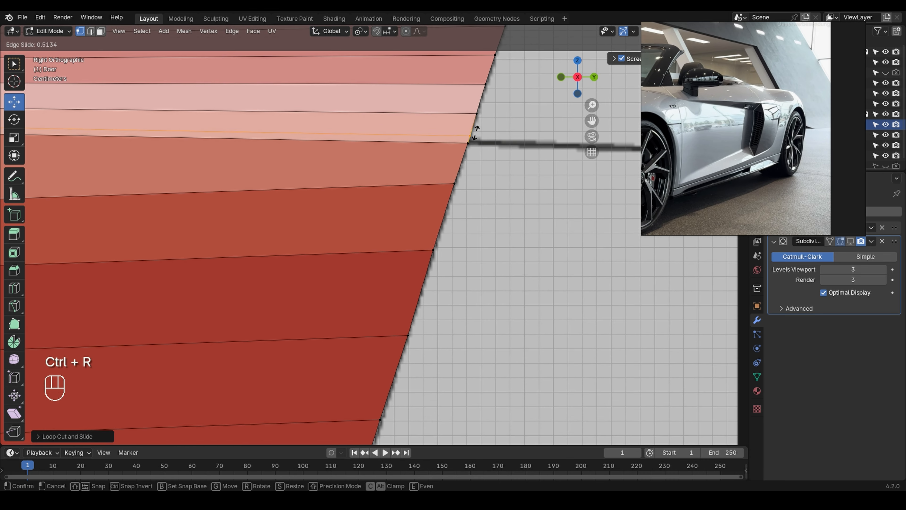
left_click(476, 139)
Select the shortest path of rear-edge vertices from the upper crease down to the lower crease.
scroll(476, 144, "down", 2)
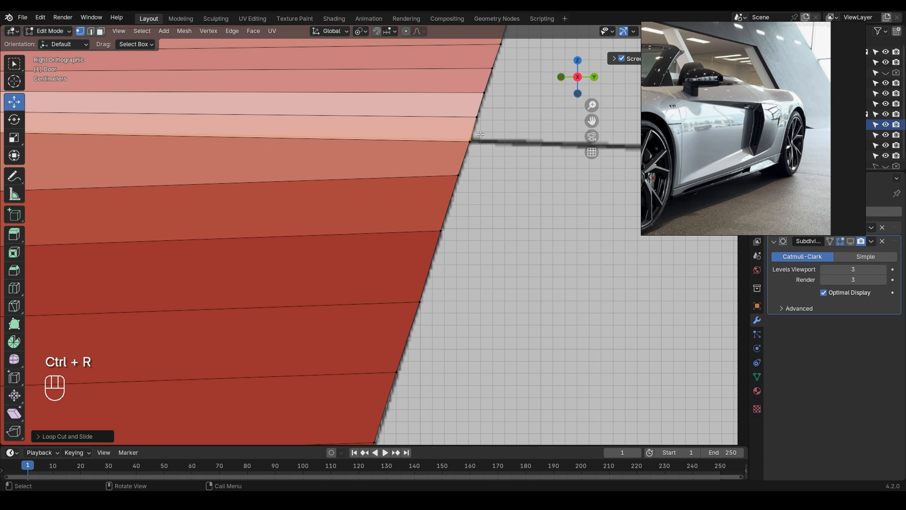
scroll(476, 147, "down", 2)
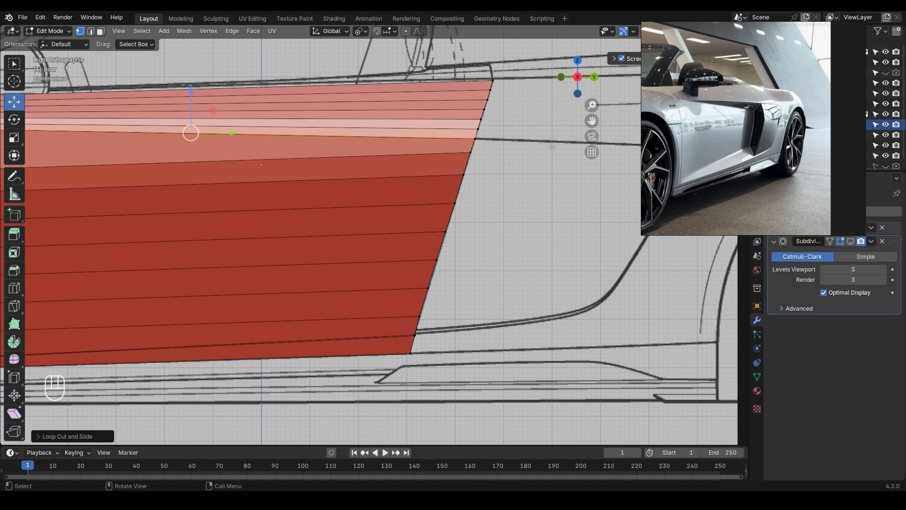
scroll(480, 139, "up", 3)
left_click(472, 139)
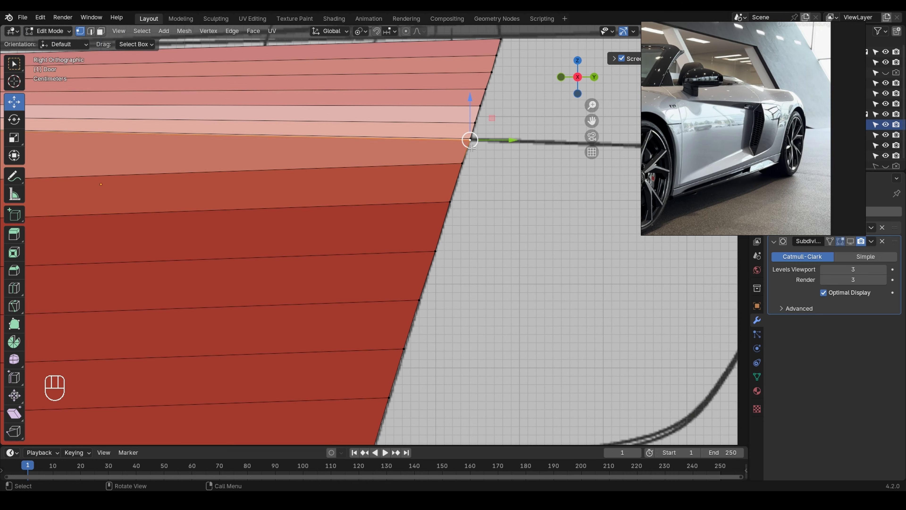
middle_click_drag(472, 317, 496, 157, "shift")
left_click(392, 320, "ctrl")
scroll(392, 317, "down", 4)
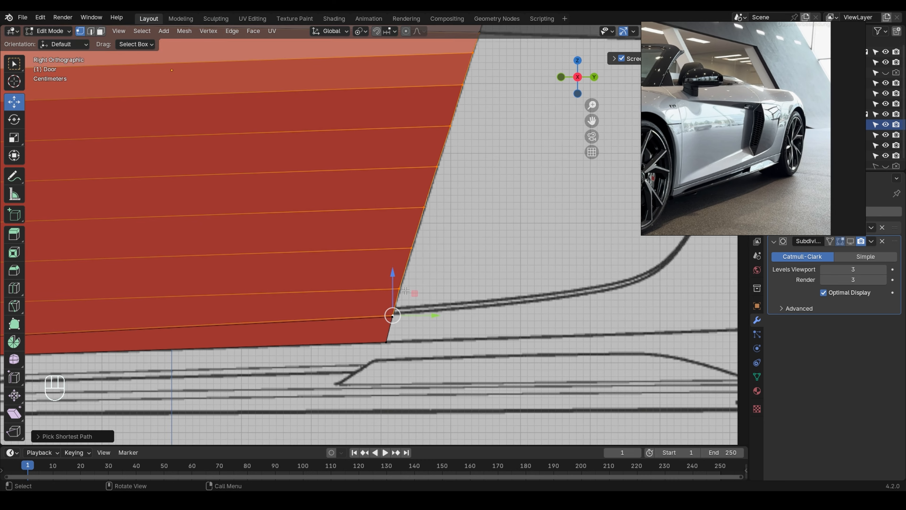
middle_click_drag(391, 317, 599, 266)
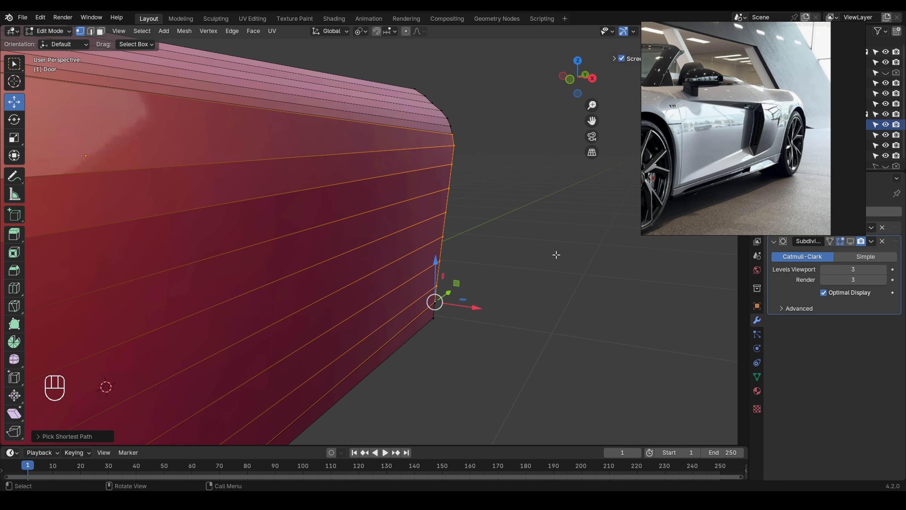
Try to flatten the rear-edge vertices along X with the lower crease vertex active, and undo the scaling.
key("s")
key("x")
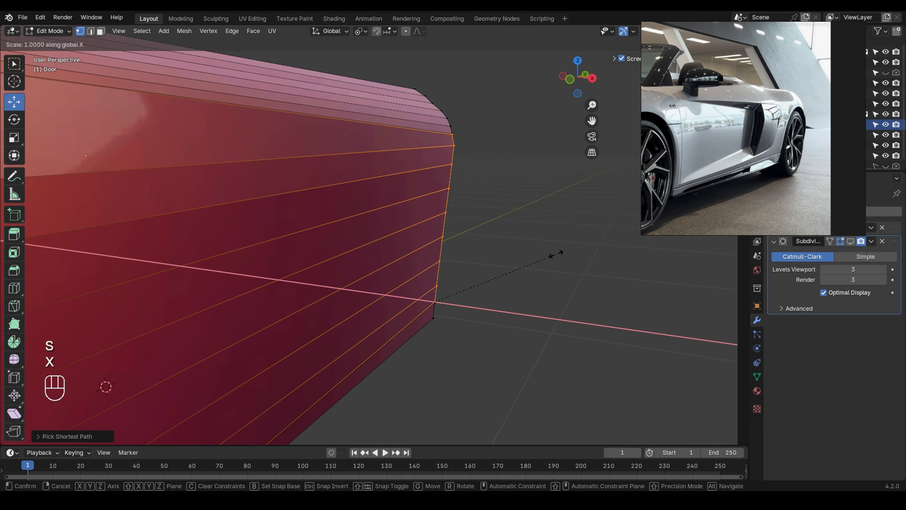
key("KP_0")
key("Return")
key("ctrl+z")
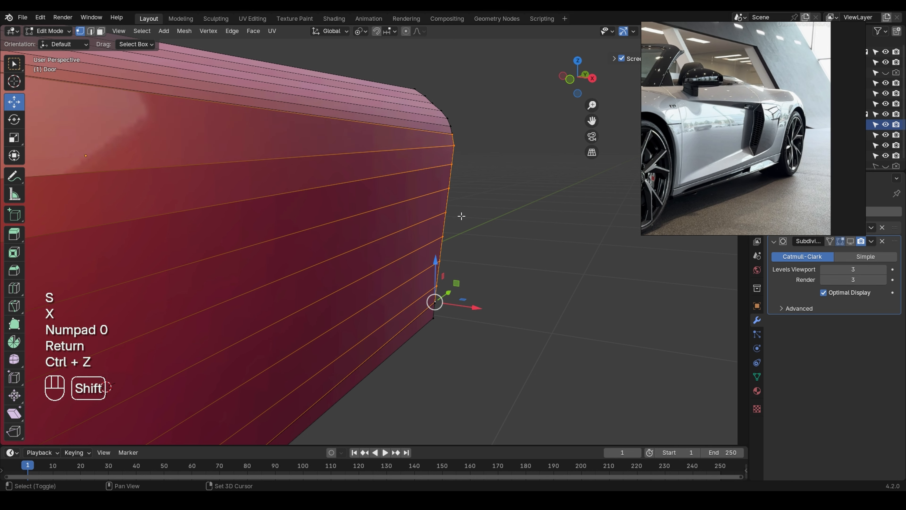
Make a vertex midway along the rear edge active and scale the selected vertices to 0 along X.
left_click(454, 219, "shift")
key("s")
key("x")
key("KP_0")
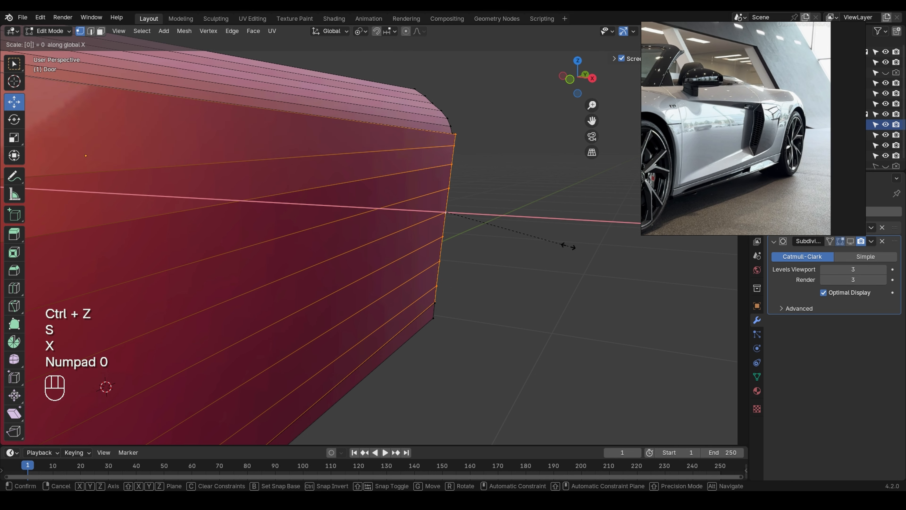
key("Return")
Move the flattened rear-edge vertices inward along the X axis to recess the door's rear.
key("g")
key("x")
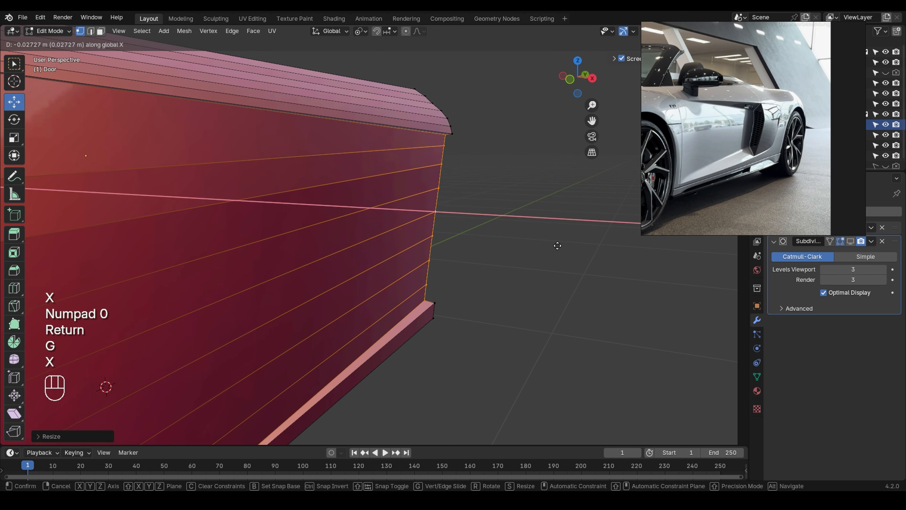
left_click(527, 238)
middle_click_drag(526, 238, 520, 228)
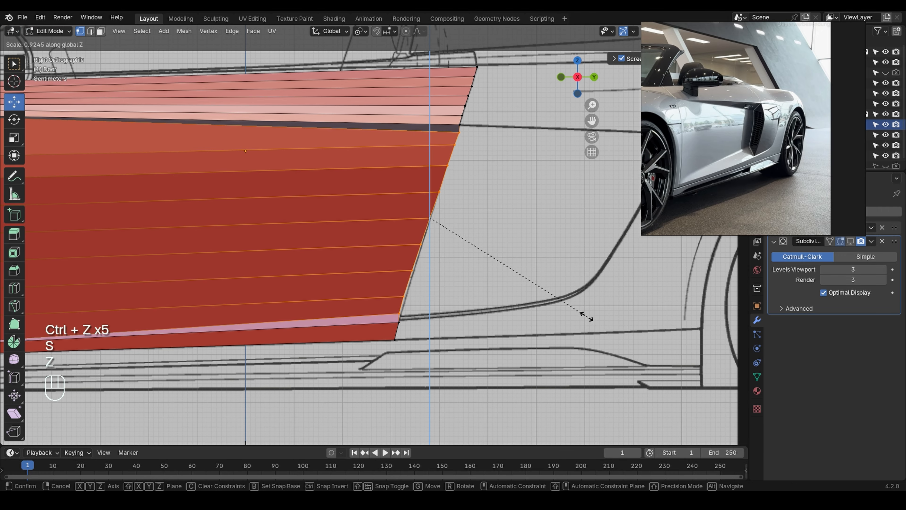
Scale the recessed rear-edge vertices along Z to about 0.73.
key("z")
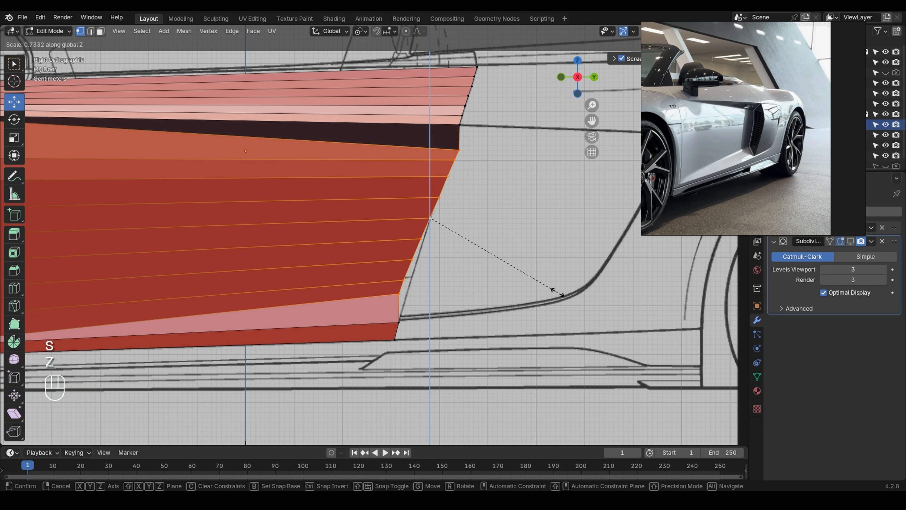
left_click(557, 292)
scroll(557, 292, "down", 2)
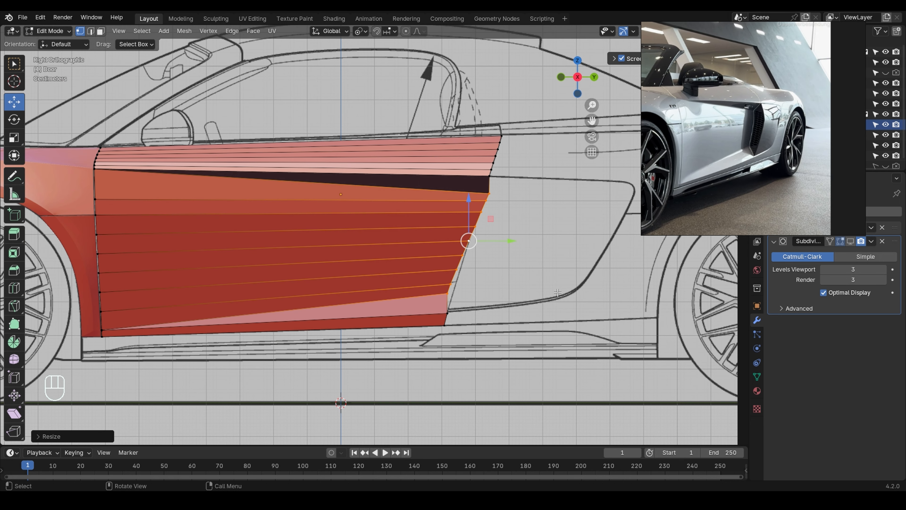
Rotate the recessed rear-edge vertices by about -6° to match the slant of the blueprint's door line.
scroll(557, 292, "up", 2)
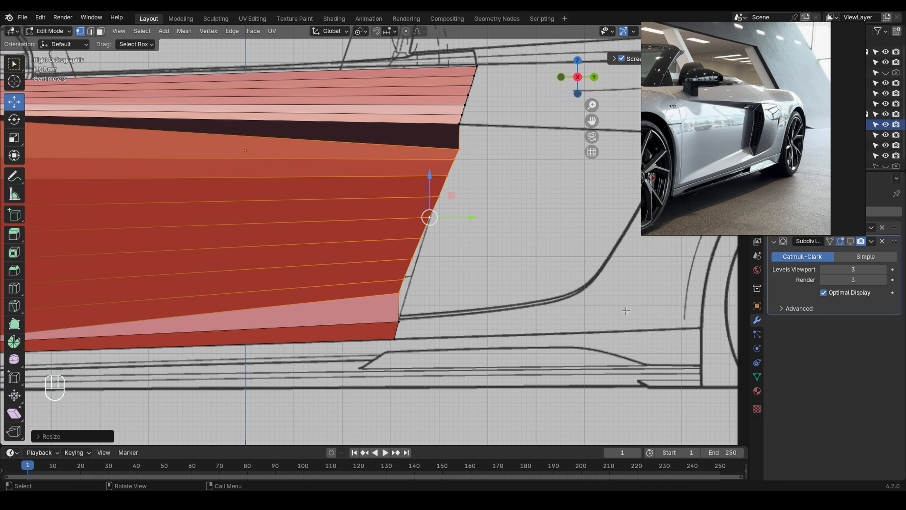
key("r")
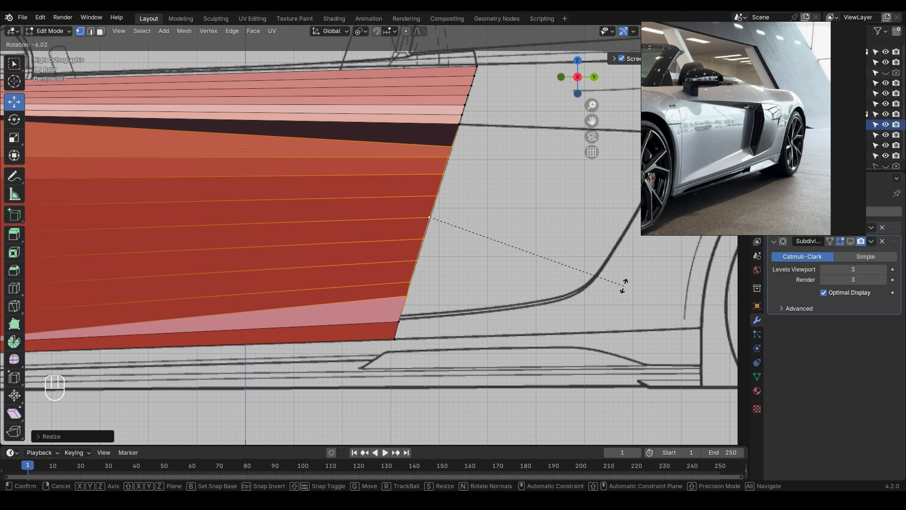
left_click(623, 285)
Move the rear vertex at the top of the lower crease along Y onto the blueprint's door line.
scroll(397, 302, "up", 3)
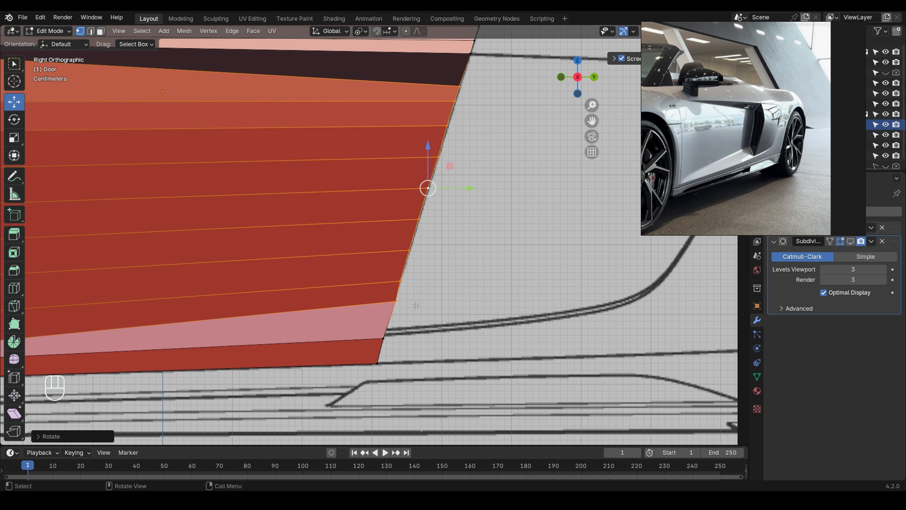
key("alt+z")
left_click(397, 301)
key("g")
key("g")
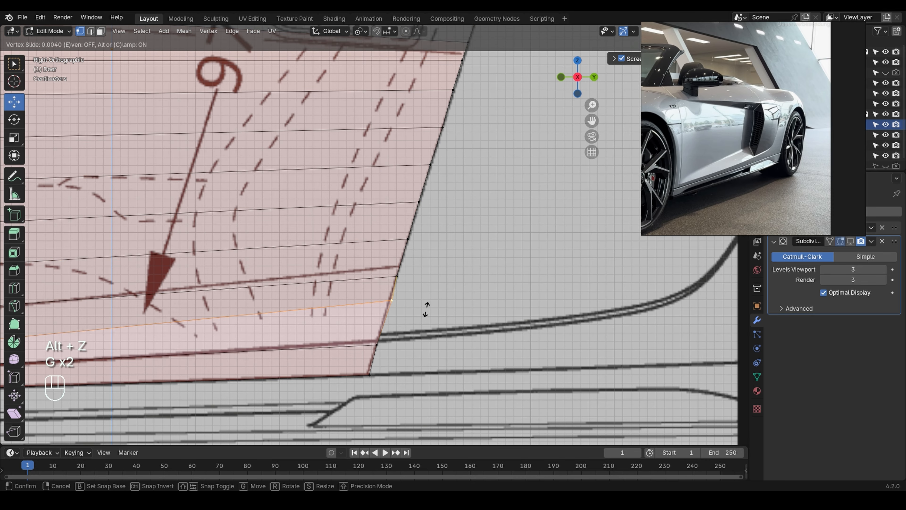
key("g")
key("y")
left_click(440, 297)
key("alt+z")
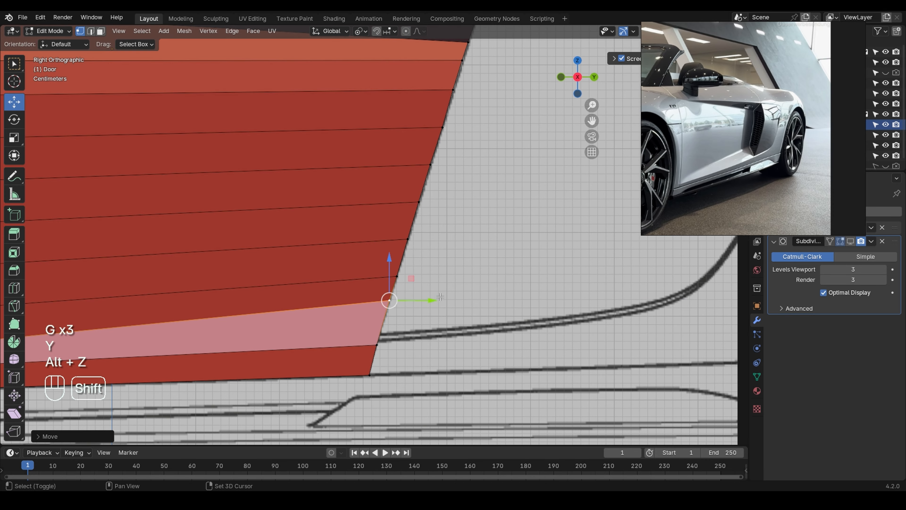
scroll(395, 277, "up", 3)
key("g")
key("y")
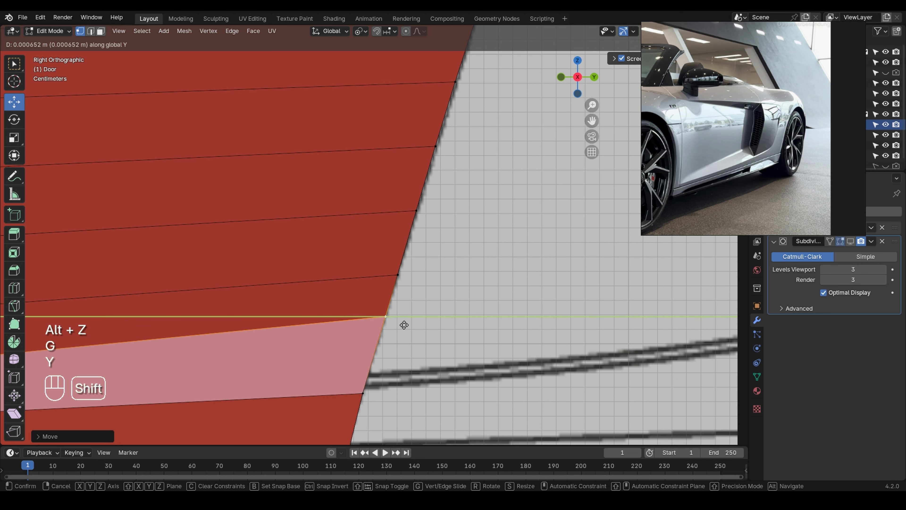
left_click(404, 325)
Move the second rear-edge vertex below the dark upper recess along Y by about 0.0017 m toward the blueprint's door line.
scroll(427, 290, "down", 2)
scroll(434, 286, "up", 2, "shift")
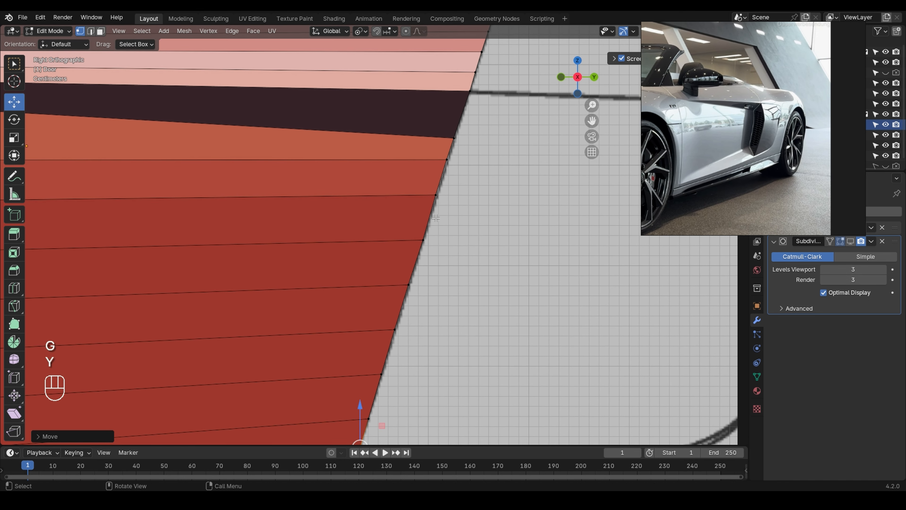
left_click(435, 194)
key("g")
key("y")
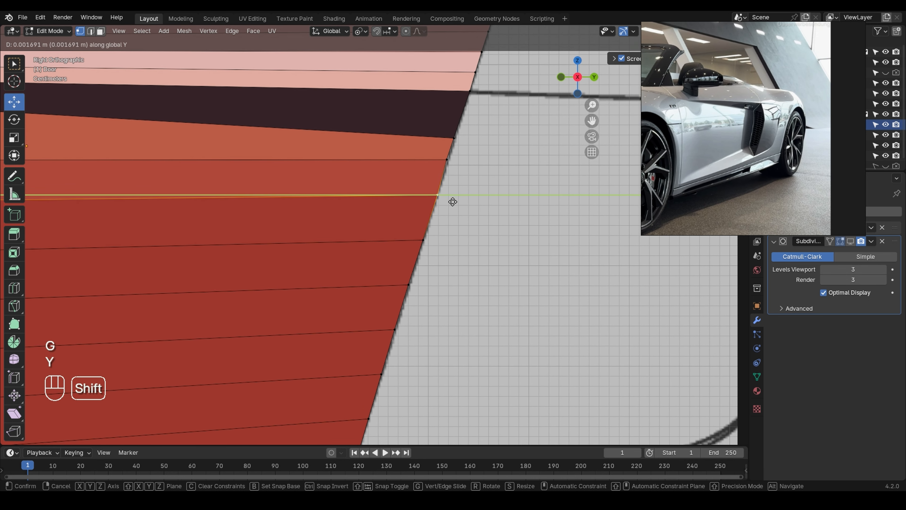
left_click(452, 202, "shift")
Fine-tune the first two rear-edge vertices below the dark upper recess along Y to follow the blueprint's door line.
key("g")
key("y")
left_click(450, 162)
left_click(449, 160)
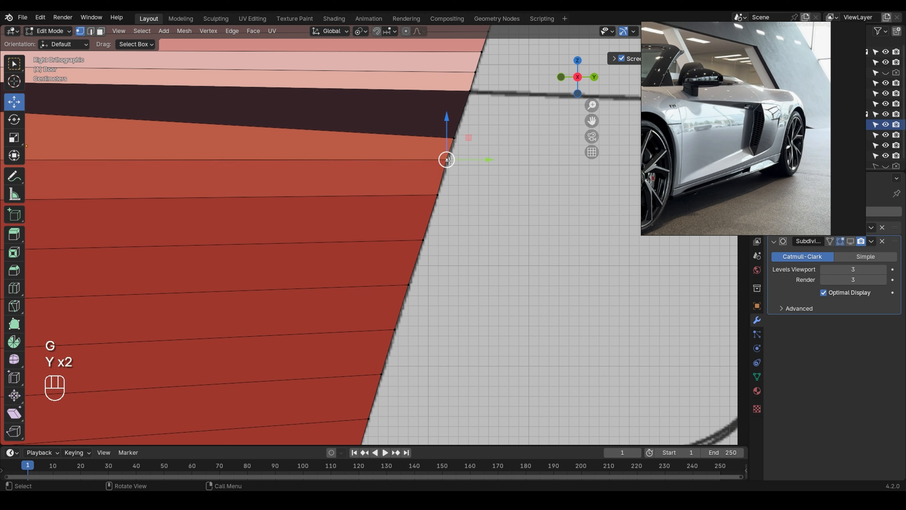
key("g")
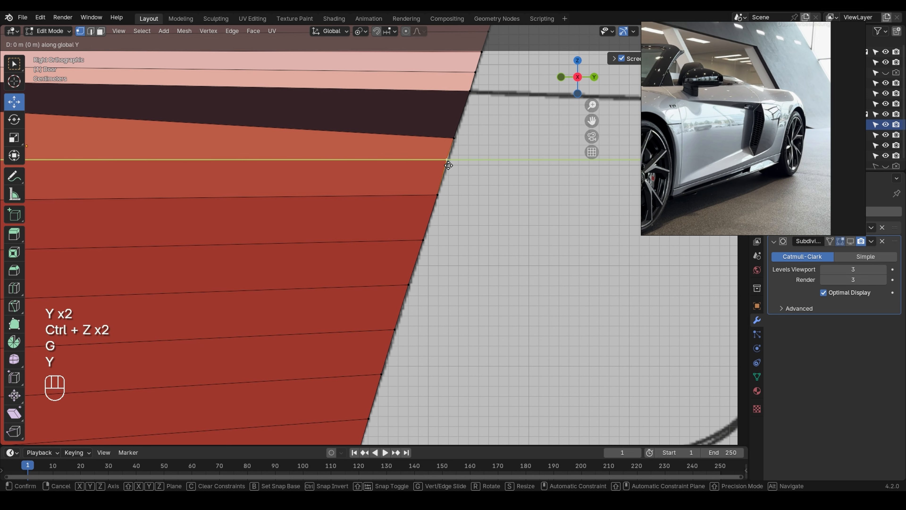
left_click(450, 181)
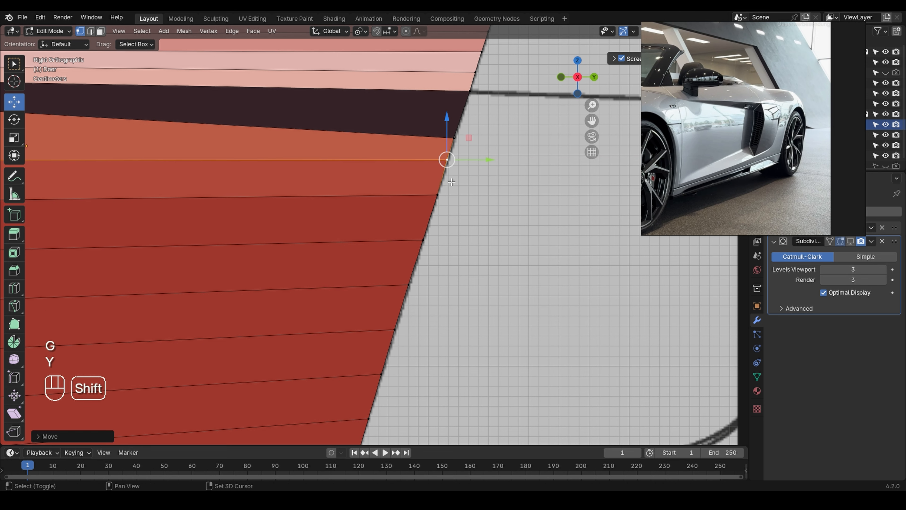
key("g")
key("y")
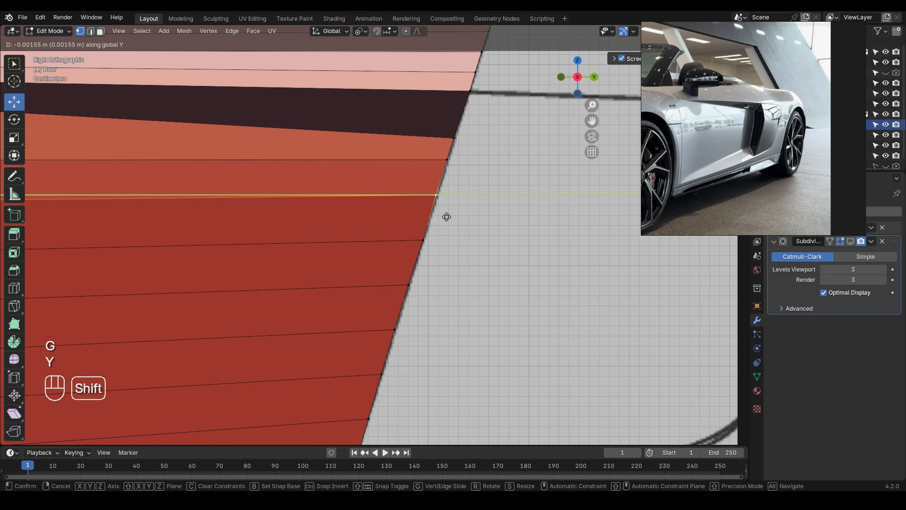
left_click(447, 217)
Slide the vertices midway down the rear edge along their edges to adjust their spacing.
scroll(463, 233, "down", 3)
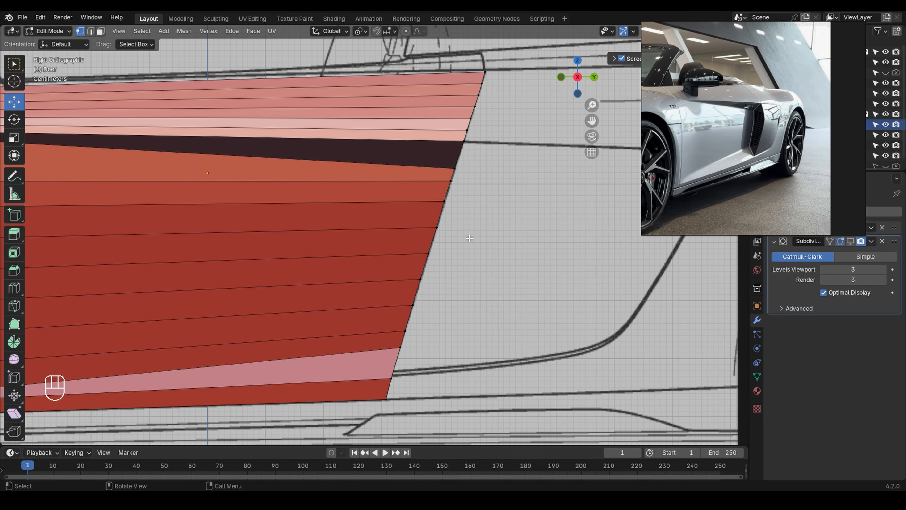
scroll(469, 238, "down", 3)
left_click(446, 244)
middle_click_drag(445, 244, 435, 295)
left_click(497, 306)
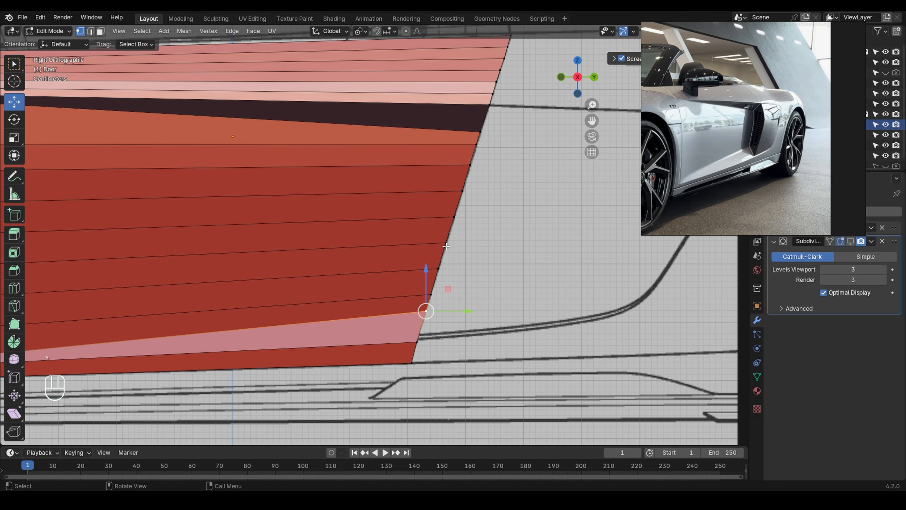
key("g")
key("g")
left_click(446, 260)
key("g")
key("g")
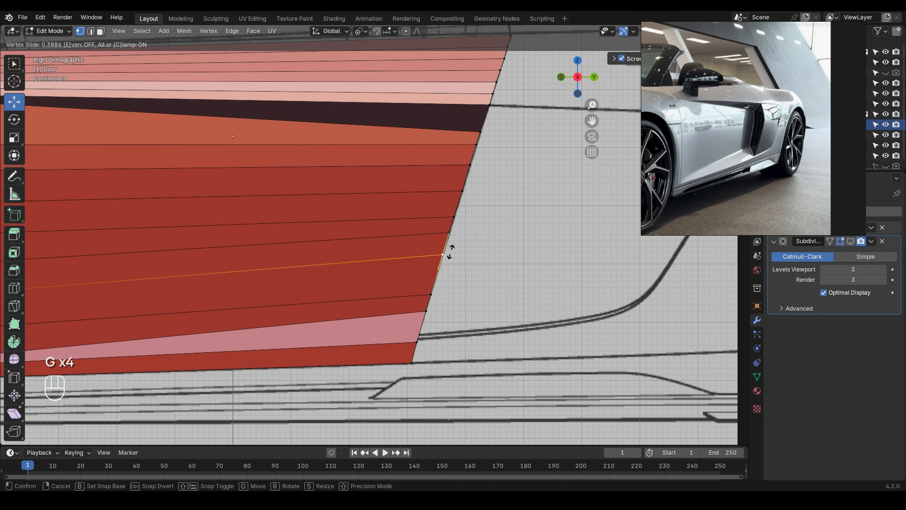
left_click(443, 279)
Slide the rear-edge vertices just above the lower crease, including the crease vertex, upward along the edge.
key("g")
key("g")
left_click(436, 288)
key("g")
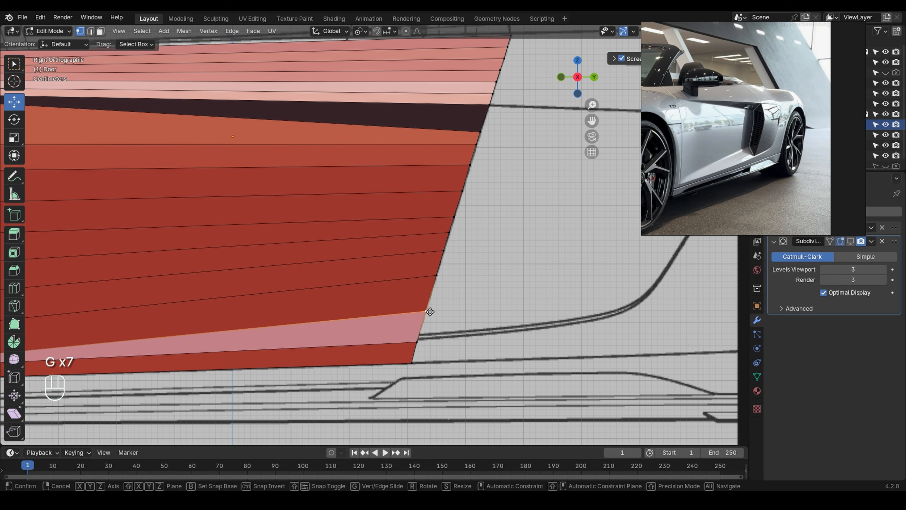
key("g")
left_click(433, 303)
Examine the side-view photo of the door and rear intake on the reference board up close.
scroll(431, 302, "down", 4)
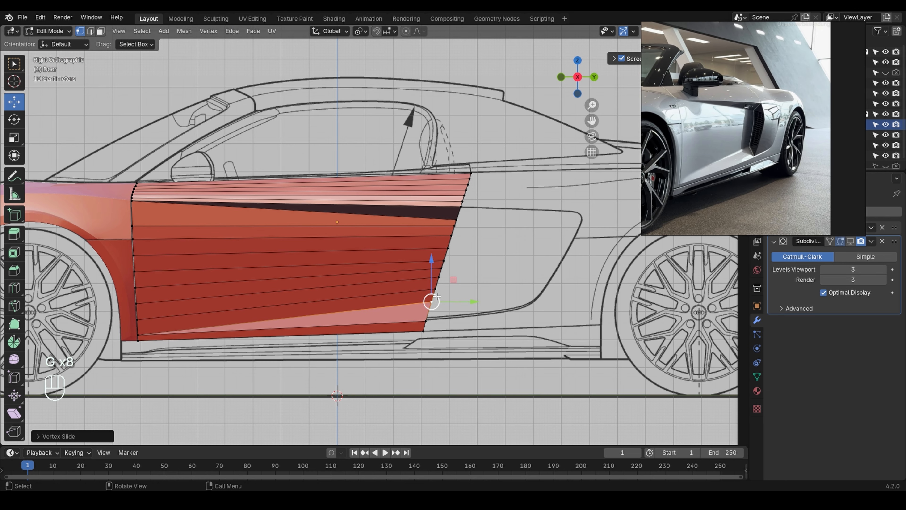
scroll(712, 147, "down", 5)
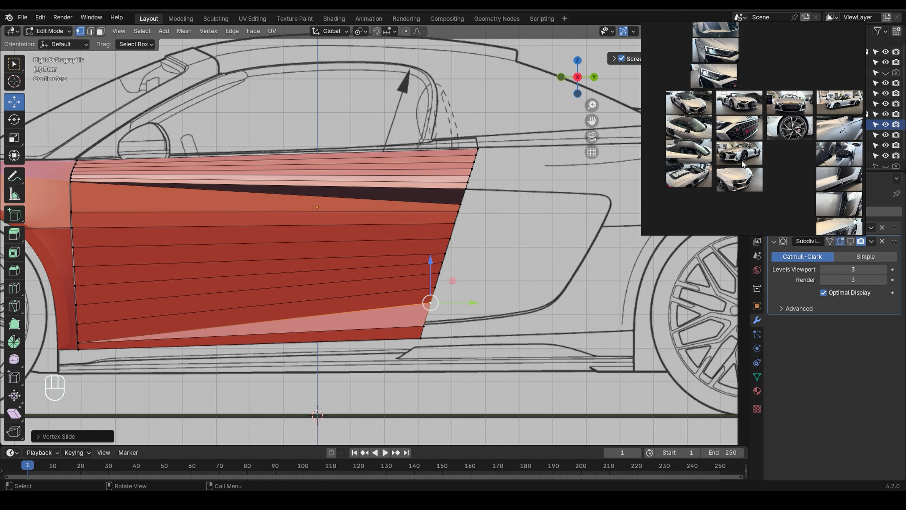
middle_click_drag(838, 209, 725, 152)
scroll(719, 59, "up", 5)
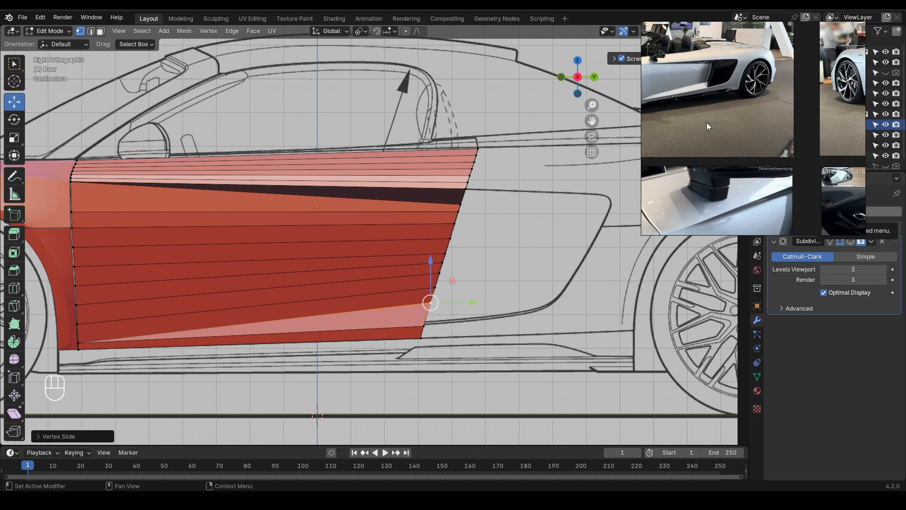
middle_click_drag(711, 98, 728, 146)
scroll(714, 149, "up", 2)
scroll(718, 128, "up", 2)
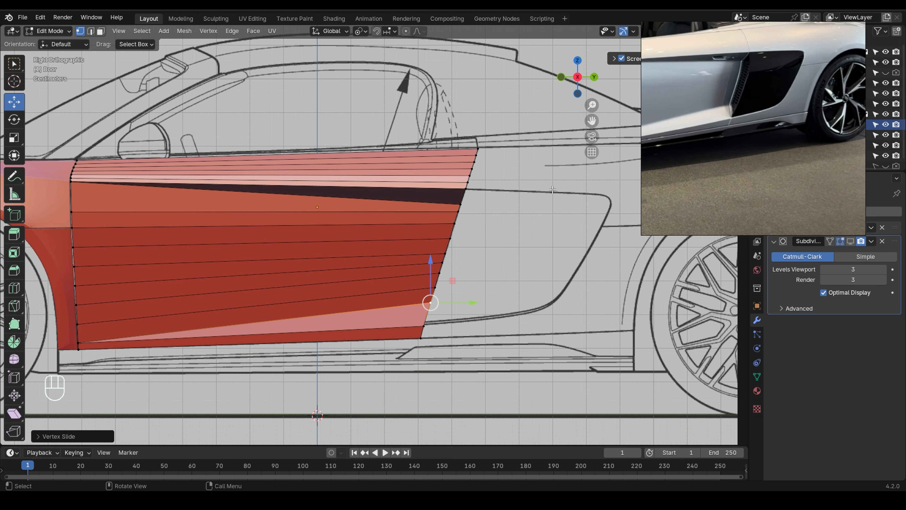
Slide the rear-edge vertices below the dark upper recess along the edge to redistribute them, and adjust the recess vertex.
scroll(460, 201, "up", 3)
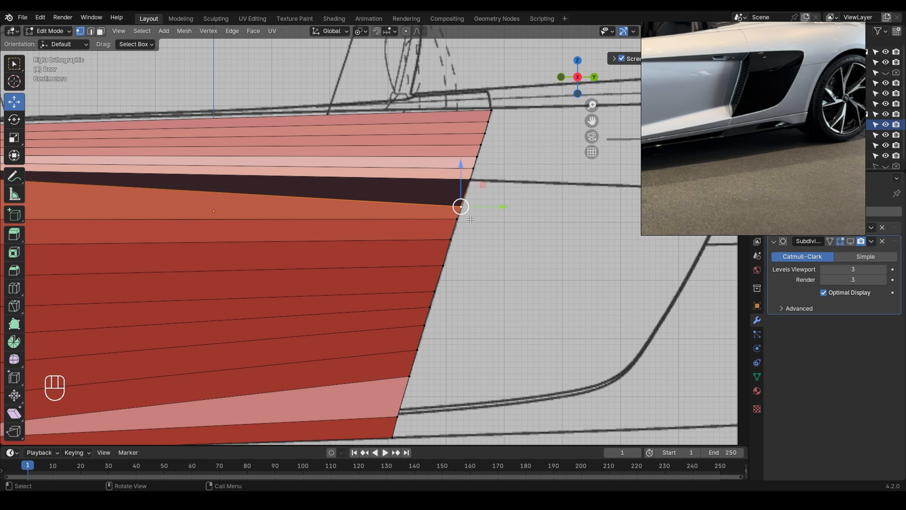
key("g")
key("g")
key("g")
key("g")
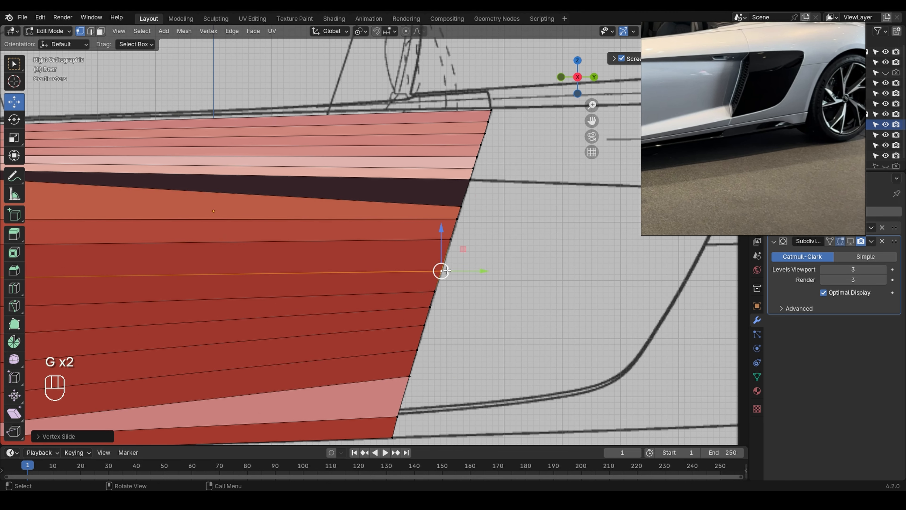
key("g")
key("g")
key("g")
key("g")
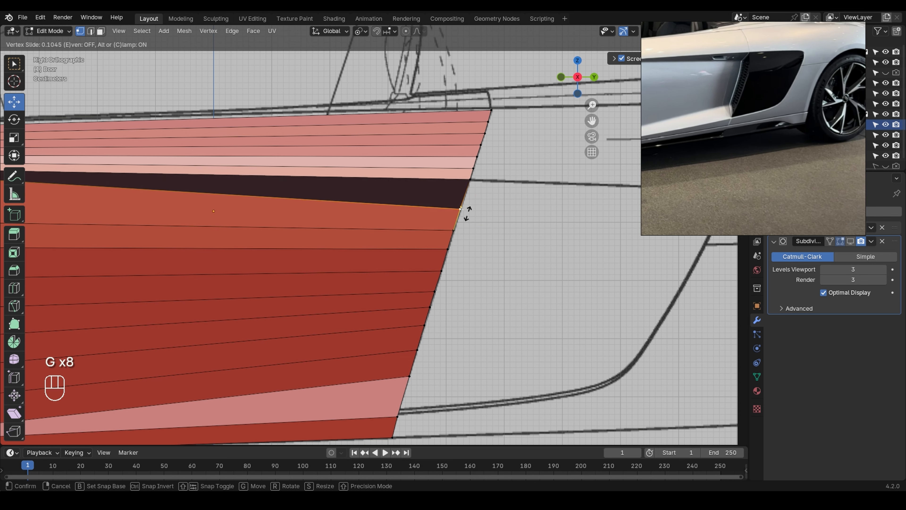
left_click(467, 214)
Evenly distribute the rear-edge vertices with Space, first from the upper recess to the mid vertex and from there to the lower crease.
right_click(462, 278)
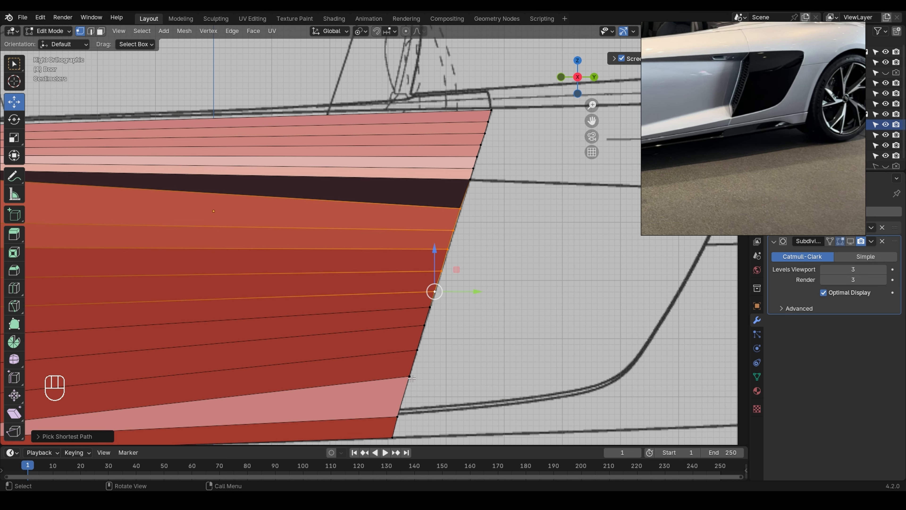
right_click(487, 216)
mouse_move(524, 218)
left_click(586, 288)
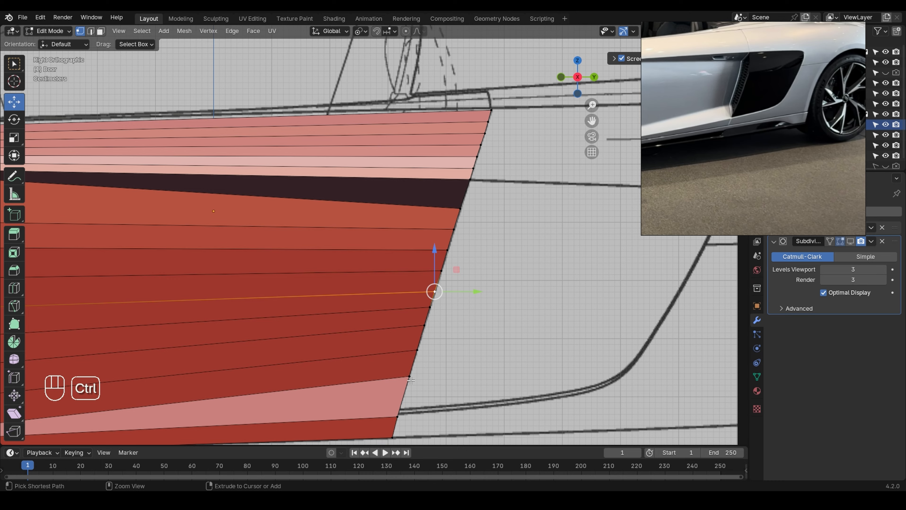
right_click(500, 223)
mouse_move(500, 224)
left_click(622, 295)
Apply Shade Smooth to the door with its subdivision displayed, and move the reference photo clear of the modifier settings.
scroll(572, 272, "down", 2)
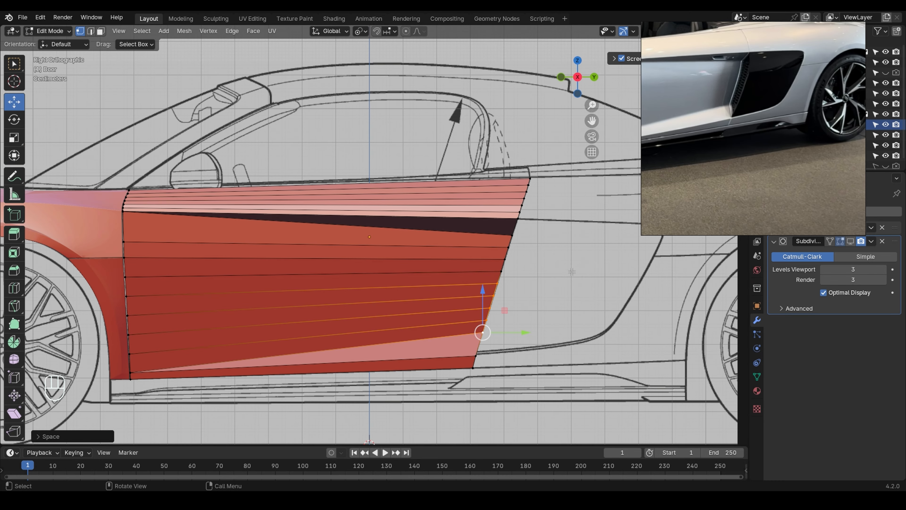
middle_click_drag(572, 271, 514, 293)
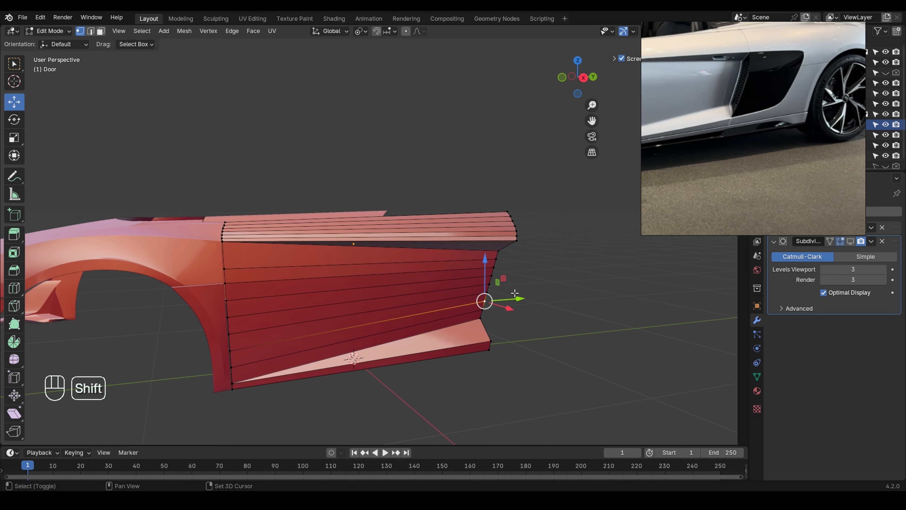
key("Tab")
right_click(378, 257)
left_click(378, 258)
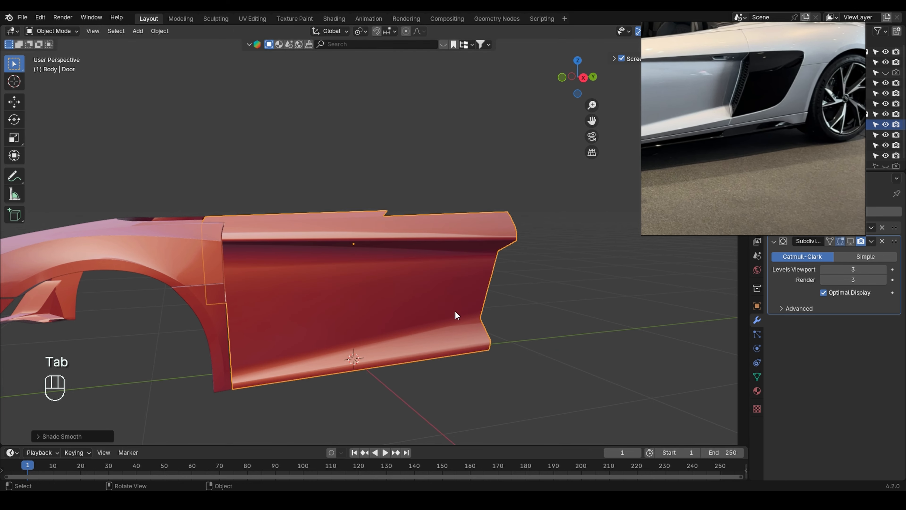
middle_click_drag(440, 304, 430, 299)
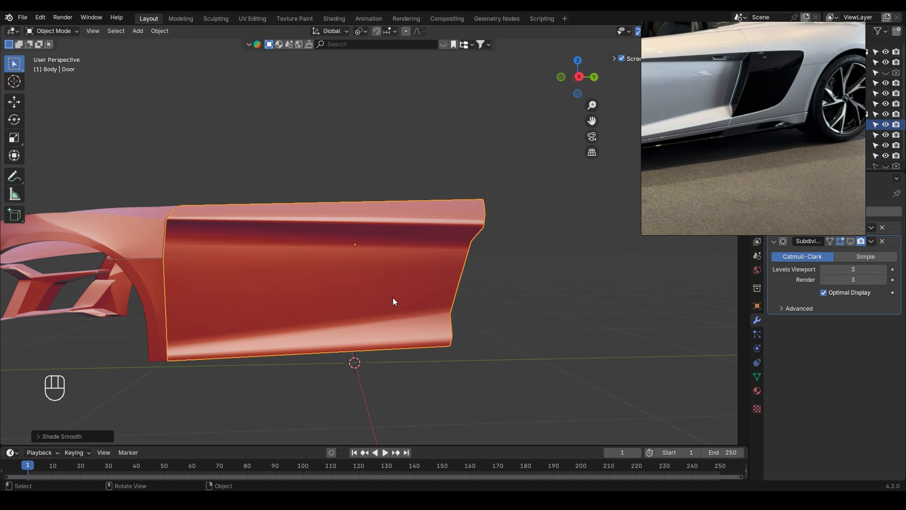
left_click_drag(804, 30, 724, 368)
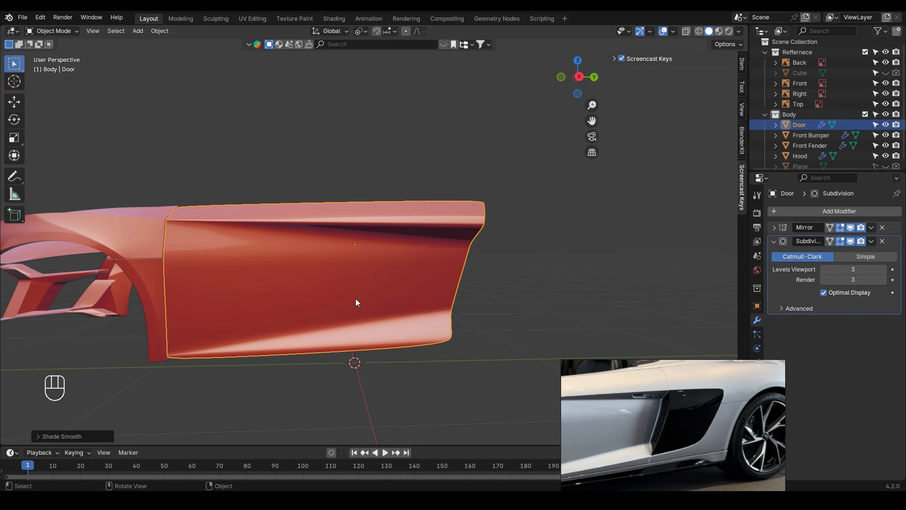
Add a vertical loop cut across the door mesh and slide it close to the rear edge to sharpen it.
key("Tab")
scroll(461, 252, "up", 2)
middle_click_drag(462, 252, 428, 242)
key("ctrl+r")
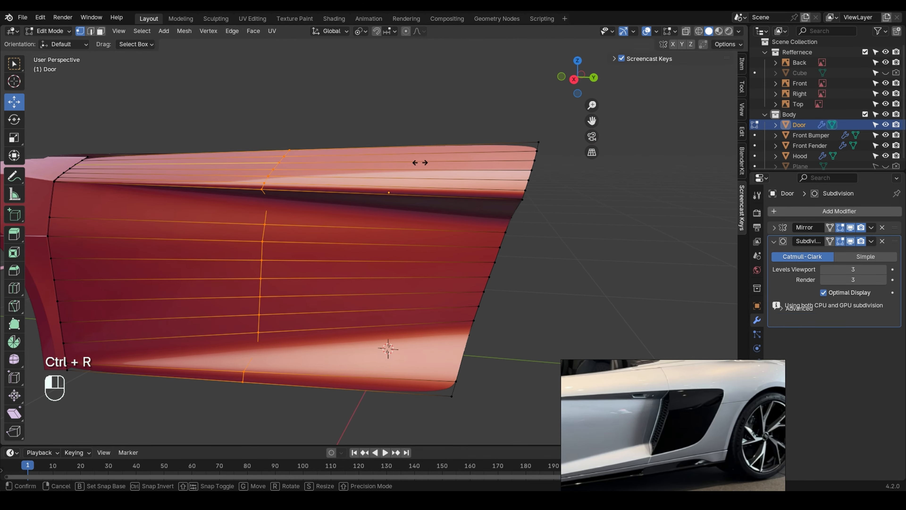
left_click(417, 160)
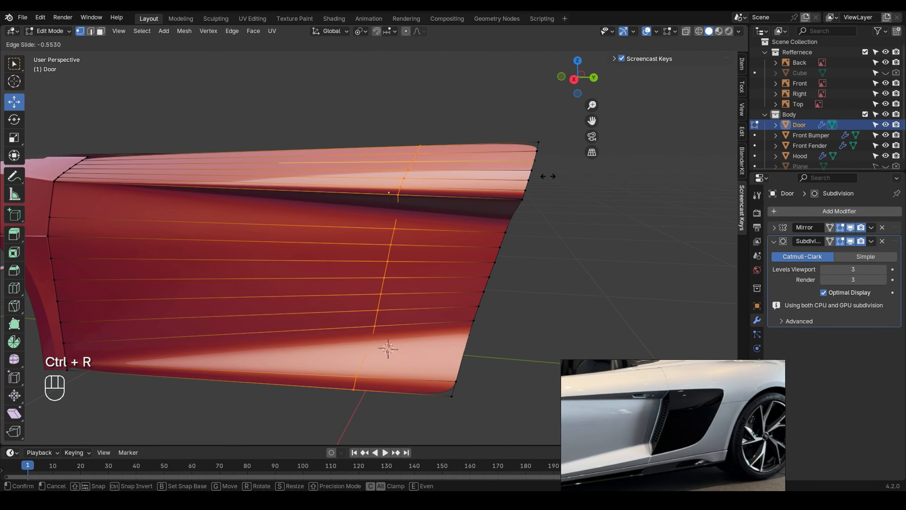
left_click(388, 348)
Recalculate the normals of the entire door mesh and clear the selection.
middle_click_drag(385, 349, 453, 293)
key("a")
key("shift+n")
left_click(424, 343)
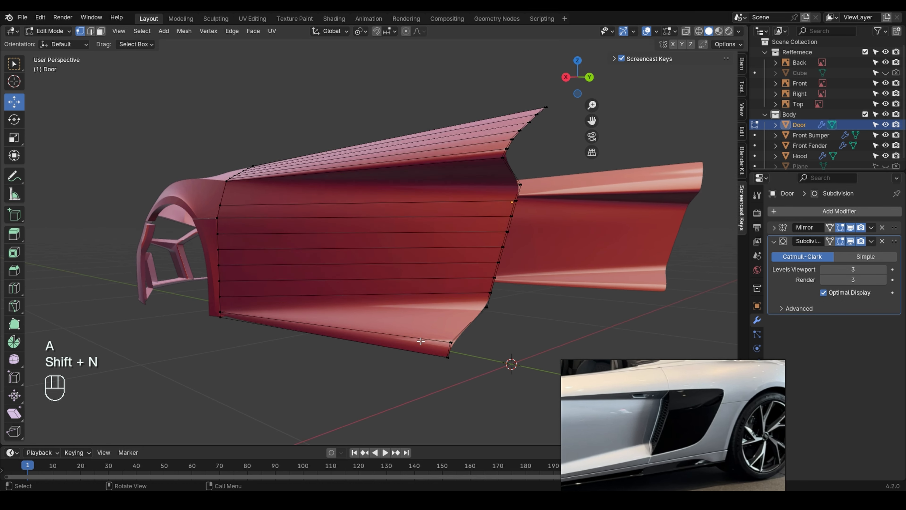
scroll(423, 342, "up", 2)
scroll(405, 358, "up", 4)
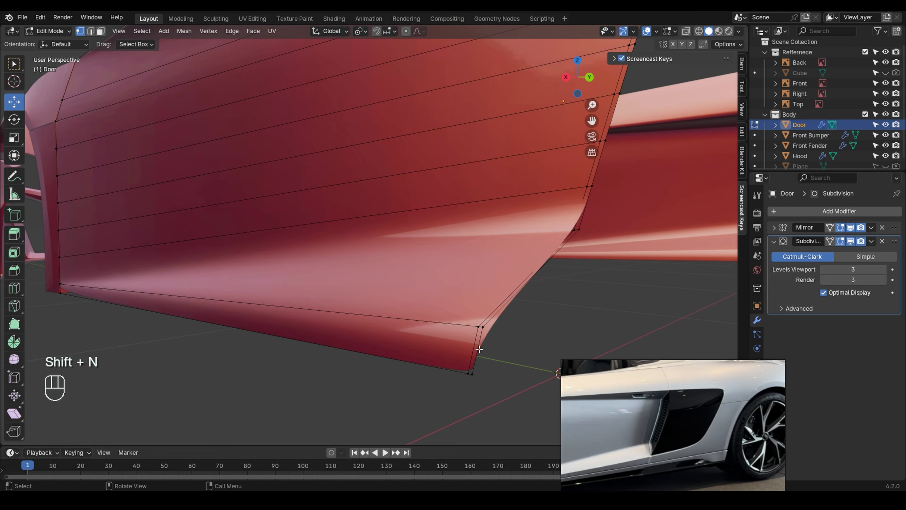
key("ctrl+r")
left_click(479, 349)
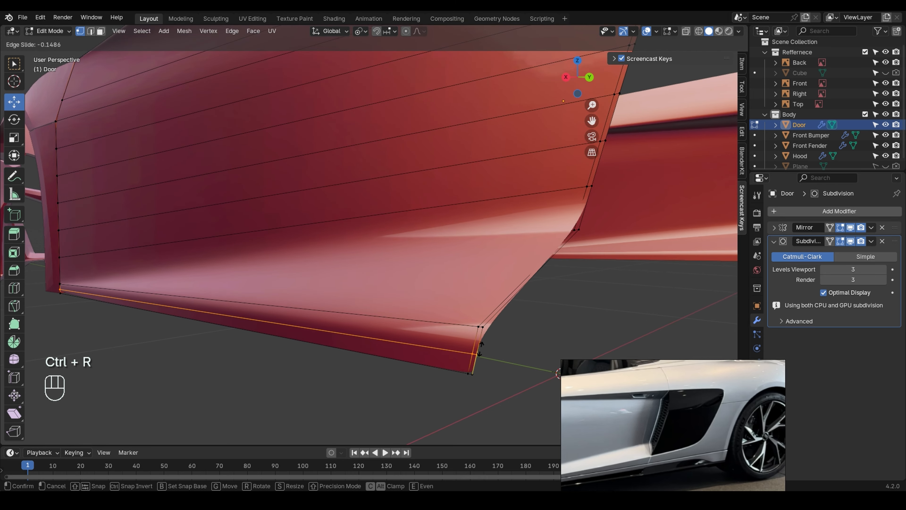
left_click(482, 366)
key("ctrl+z")
Add a vertical loop cut across the door, slide it close to the front edge, and clear the selection.
scroll(437, 310, "down", 3)
middle_click_drag(339, 195, 432, 279)
key("ctrl+r")
left_click(439, 200)
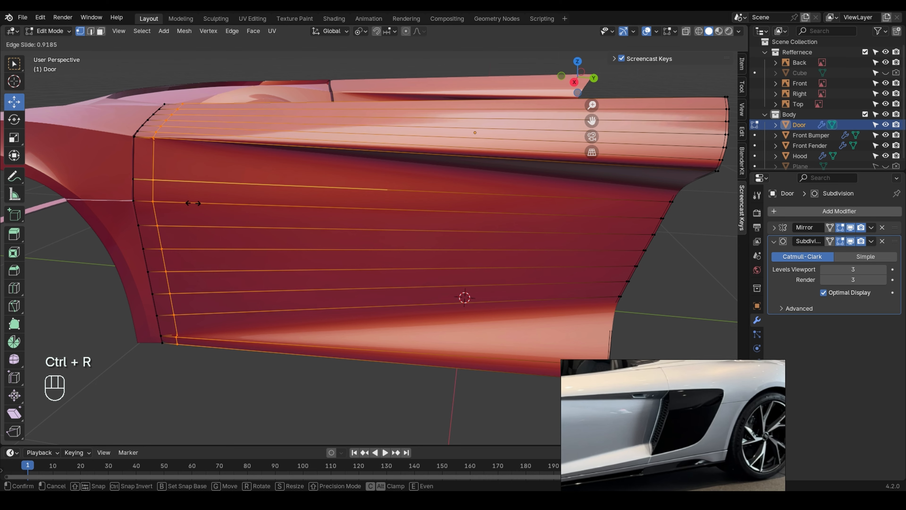
left_click(174, 204)
middle_click_drag(174, 205, 115, 161, "shift")
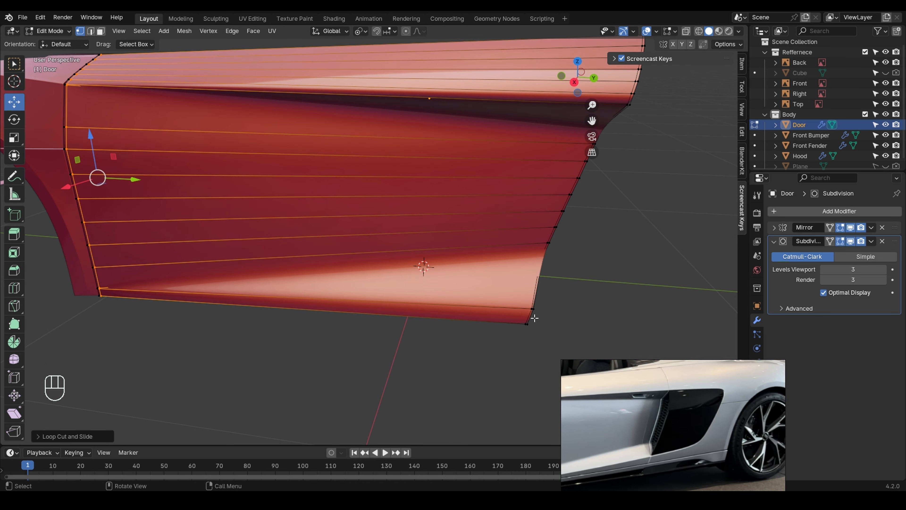
left_click(534, 317)
Add two horizontal loop cuts to the door's bottom strip, sliding one near its lower edge and the other near its upper crease.
middle_click_drag(561, 336, 491, 320)
key("ctrl+r")
left_click(491, 308)
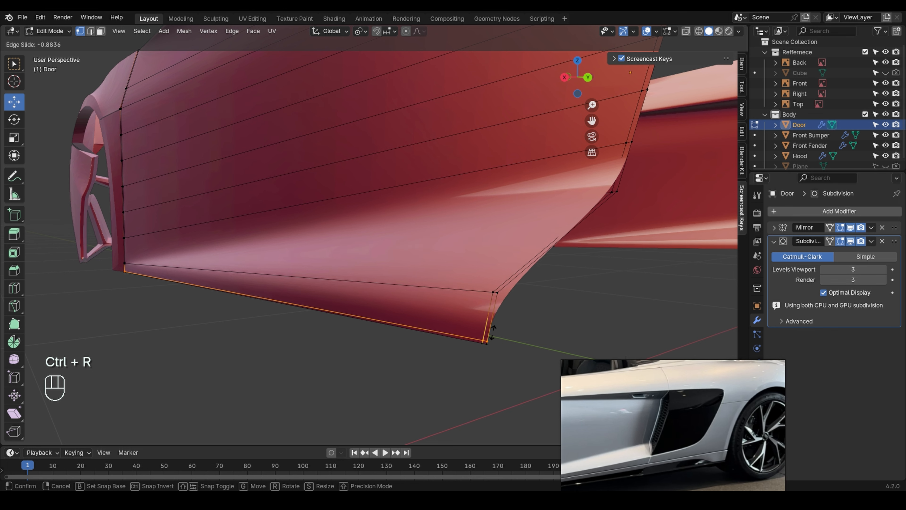
left_click(492, 332)
key("ctrl+r")
left_click(495, 316)
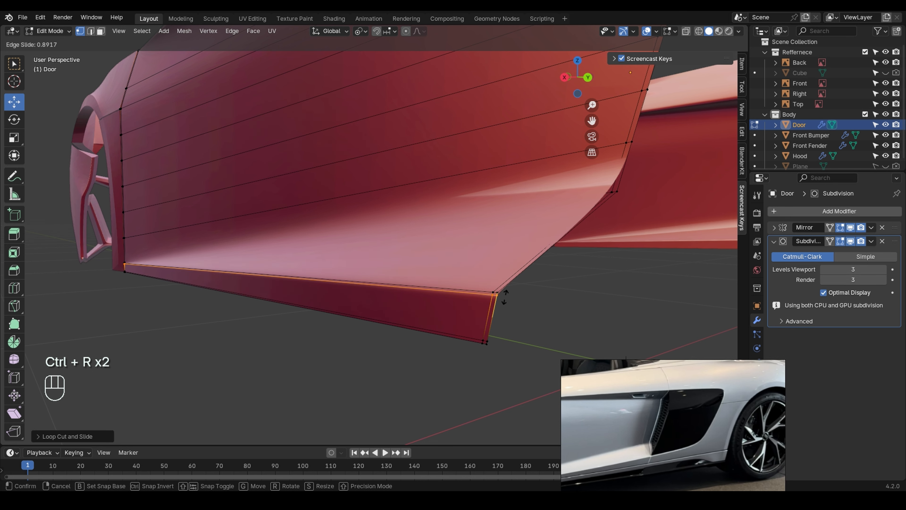
left_click(505, 297)
scroll(504, 298, "down", 1)
left_click(497, 290)
Add two loop cuts to the flared lower face, one slid close to its outer crease and one close to its inner crease.
middle_click_drag(528, 251, 533, 265)
key("ctrl+r")
left_click(564, 237)
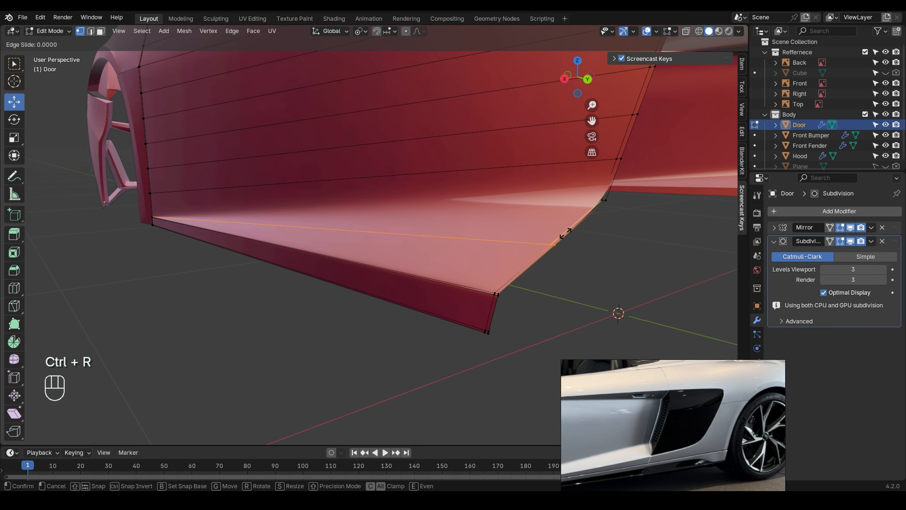
left_click(534, 303)
scroll(533, 301, "down", 1)
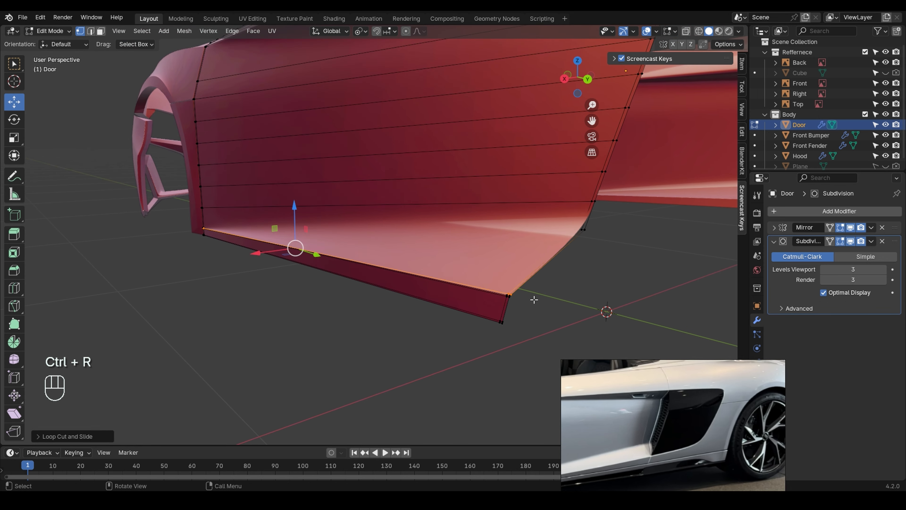
middle_click_drag(532, 300, 486, 318, "shift")
key("ctrl+r")
left_click(489, 303)
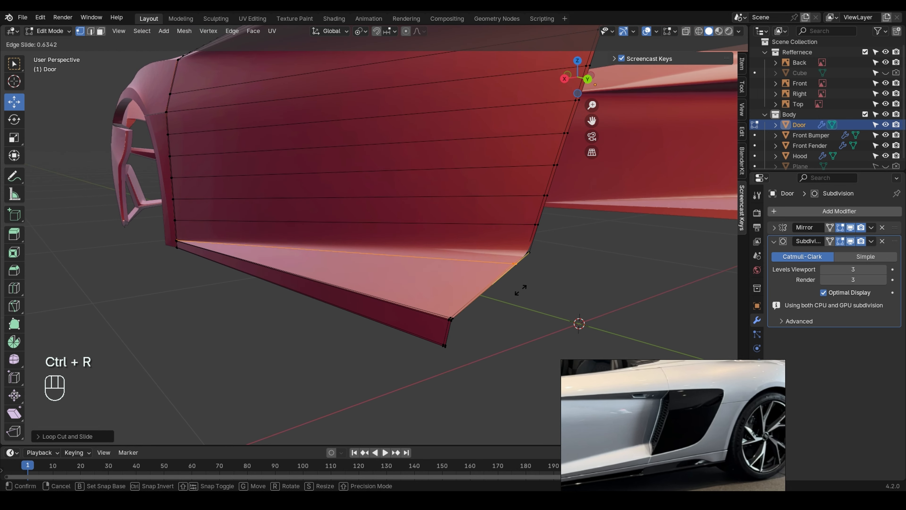
left_click(537, 289)
Add supporting loop cuts to the main side panel, one just above the lower crease and one just below the upper recess.
scroll(535, 243, "up", 2)
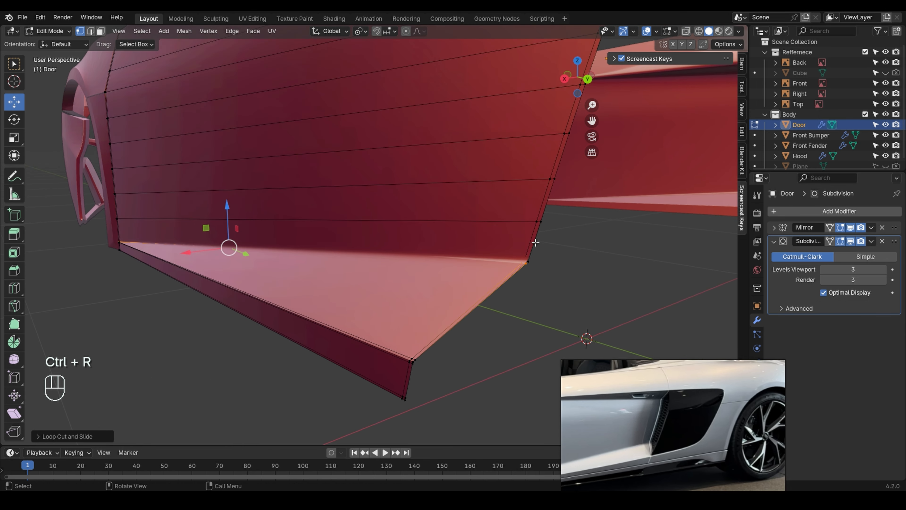
key("ctrl+r")
left_click(540, 236)
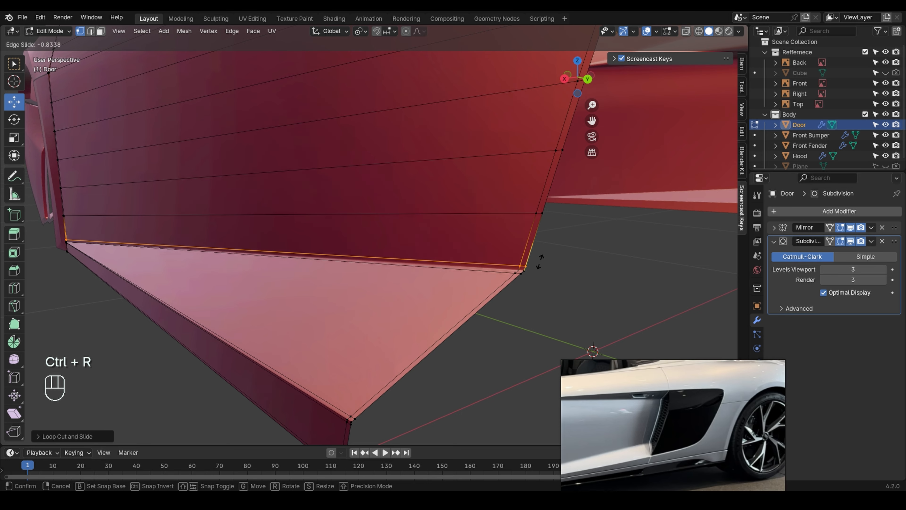
left_click(539, 262)
scroll(538, 264, "down", 3)
middle_click_drag(569, 166, 508, 262, "shift")
scroll(531, 171, "up", 3)
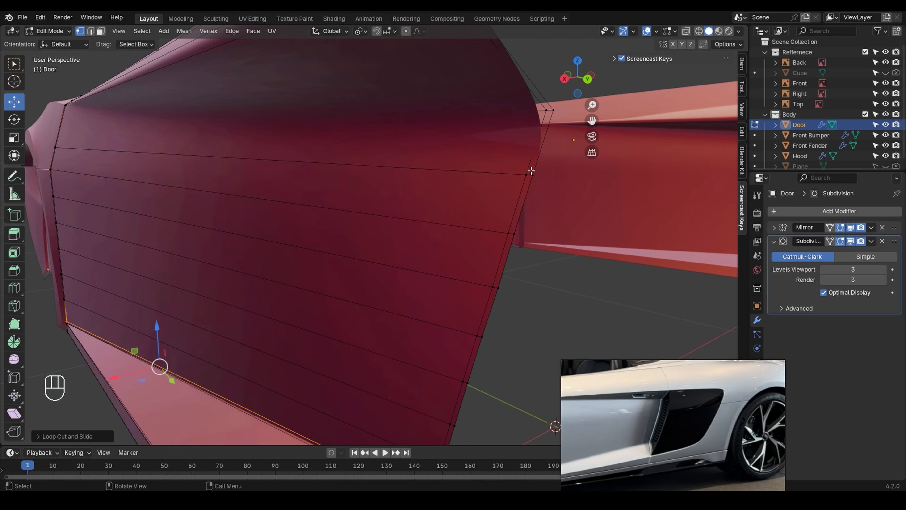
key("ctrl+r")
left_click(532, 170)
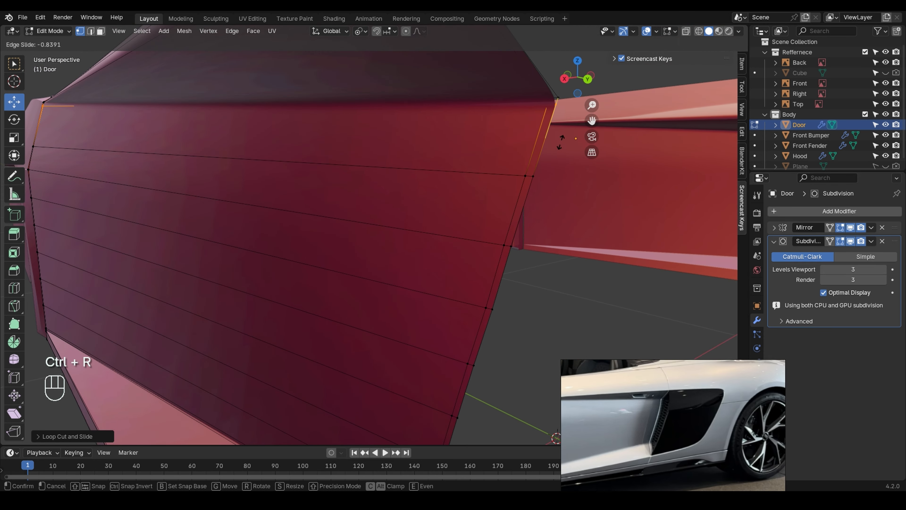
left_click(560, 140)
mouse_move(560, 139)
middle_mouse_down()
mouse_move(555, 207)
mouse_move(560, 141)
middle_mouse_up()
middle_click_drag(559, 141, 537, 168, "shift")
Add two loop cuts to the dark recess face beneath the shoulder, sliding one toward its lower crease and one toward its upper crease.
scroll(537, 167, "down", 3)
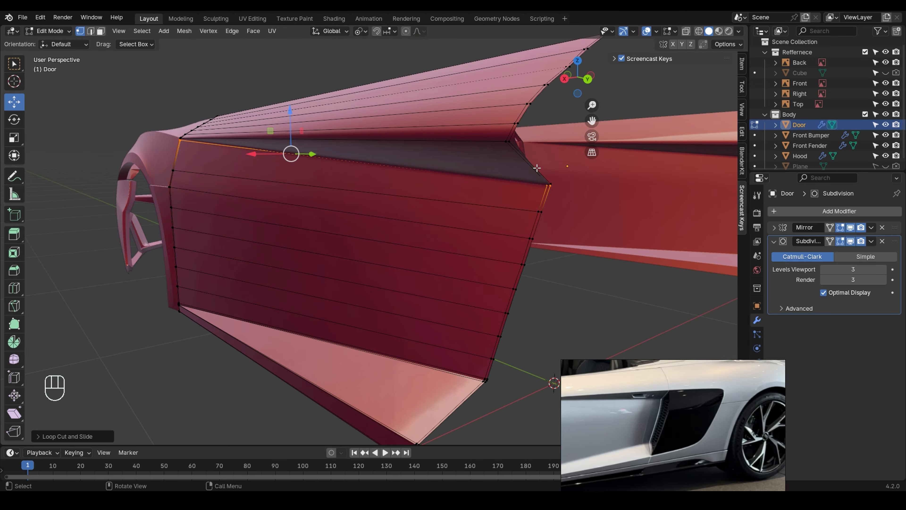
scroll(526, 155, "up", 3)
key("ctrl+r")
left_click(524, 158)
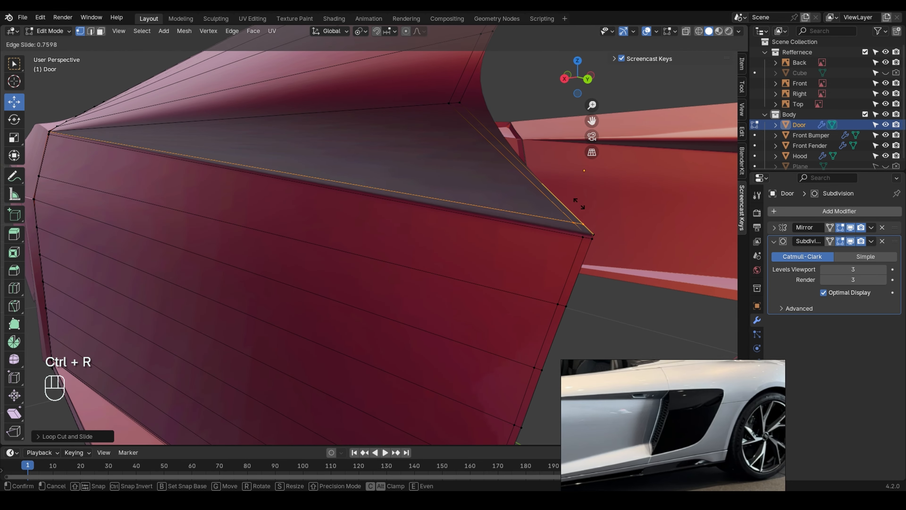
left_click(591, 216)
key("ctrl+r")
left_click(547, 195)
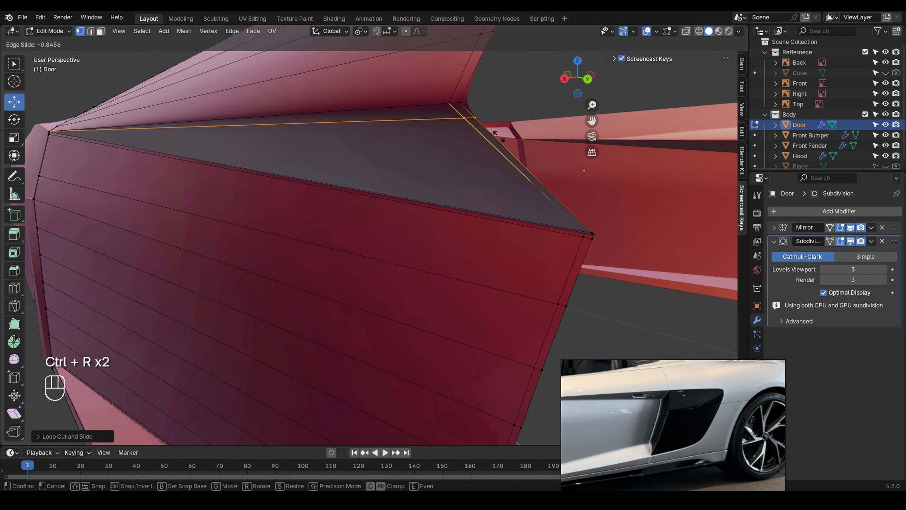
left_click(492, 130)
Add a loop cut to the upper door section and slide it down close to the crease above the recess.
middle_click_drag(493, 130, 494, 204, "shift")
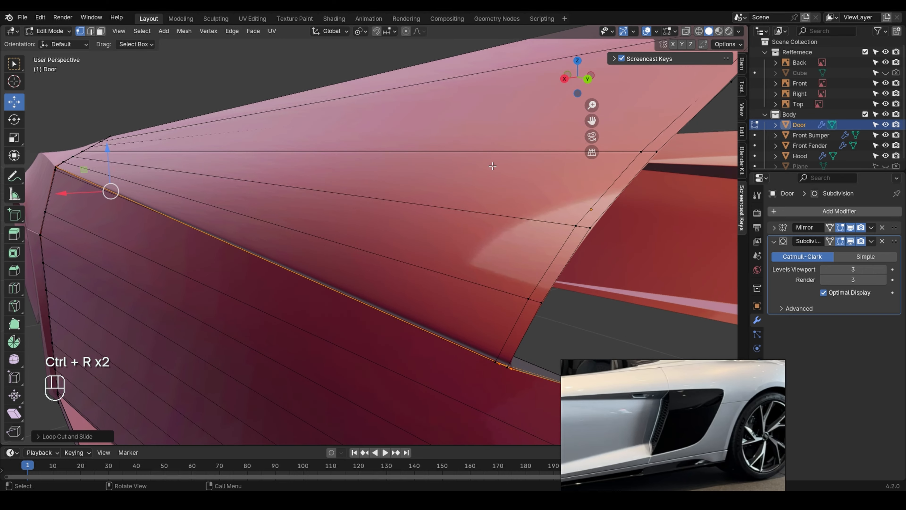
scroll(494, 204, "down", 1)
left_click(522, 296)
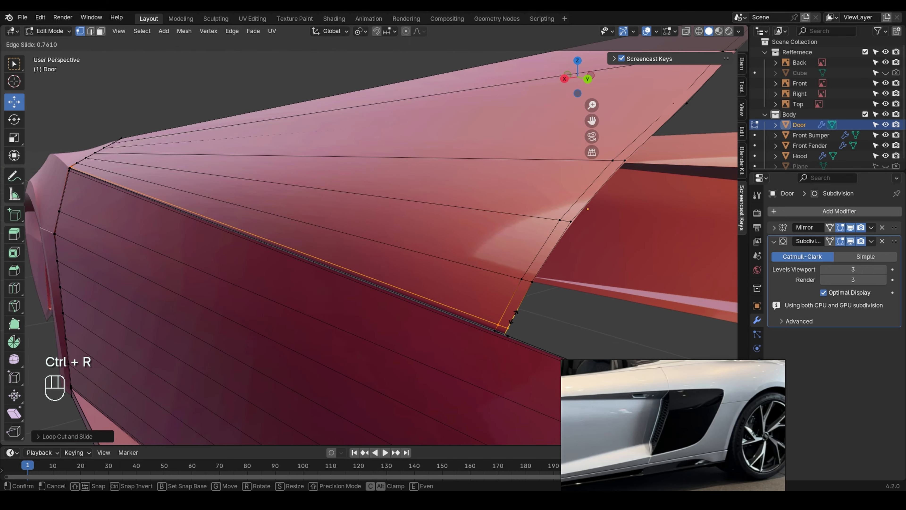
left_click(513, 318)
scroll(511, 314, "down", 3)
left_click(510, 307)
Move the selected edge loop on the upper shoulder slightly outward to even out its curved profile.
middle_click_drag(523, 306, 505, 254)
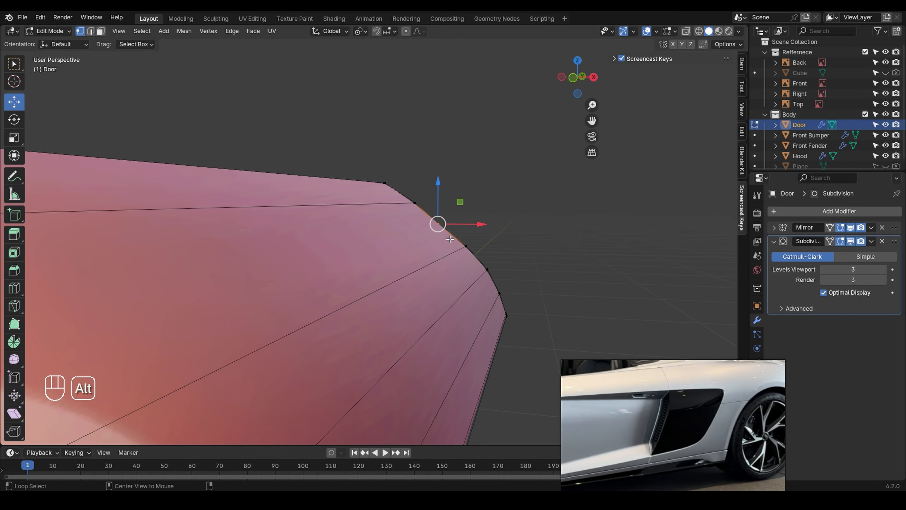
key("alt+z")
key("alt+z")
left_click_drag(434, 222, 449, 236)
key("alt+z")
key("alt+z")
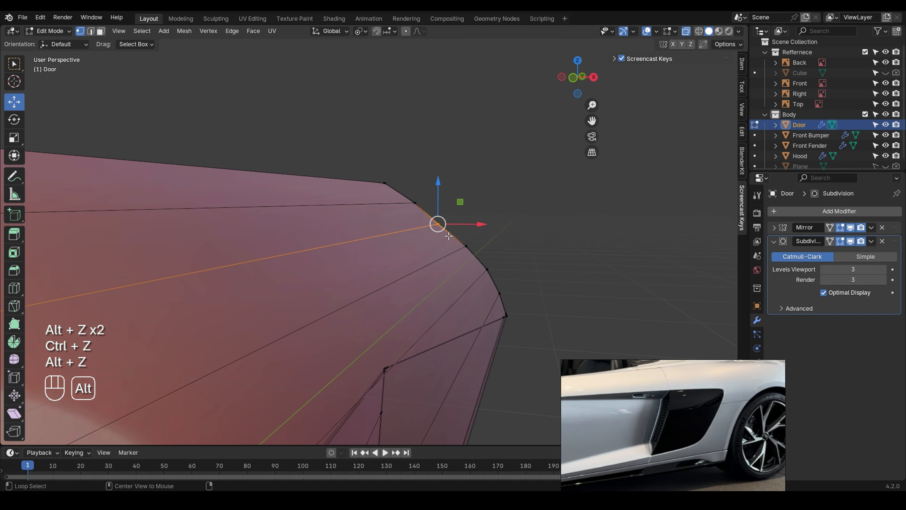
key("g")
left_click(456, 229)
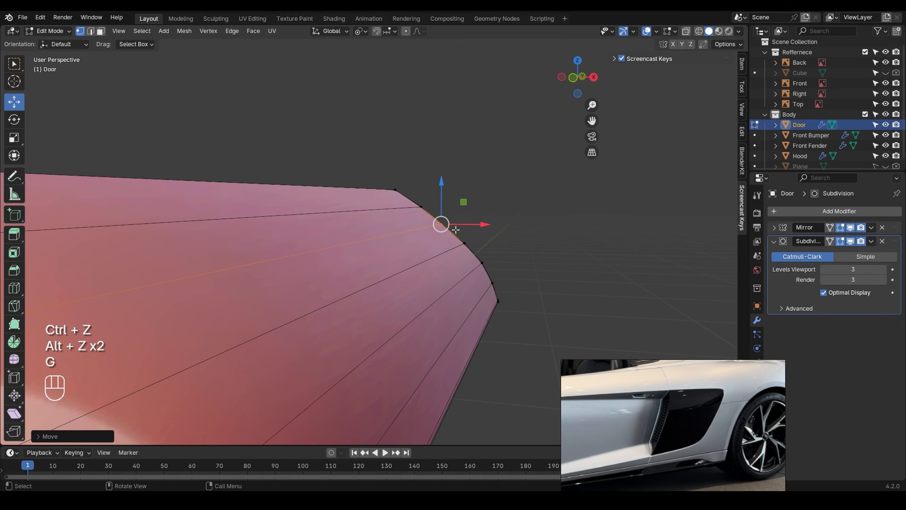
Add a loop cut along the upper door section and slide it close to the top edge.
middle_click_drag(449, 222, 462, 201)
scroll(462, 201, "up", 1)
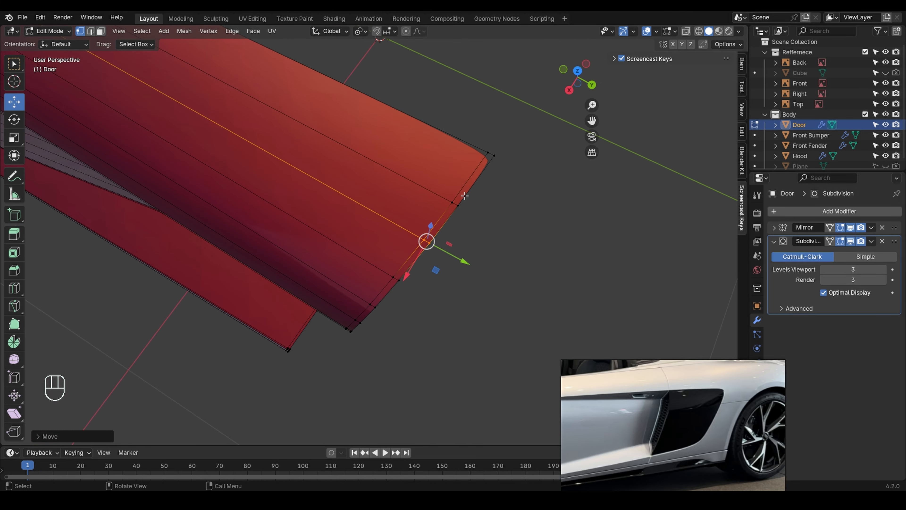
key("ctrl+r")
left_click(475, 189)
left_click(482, 190)
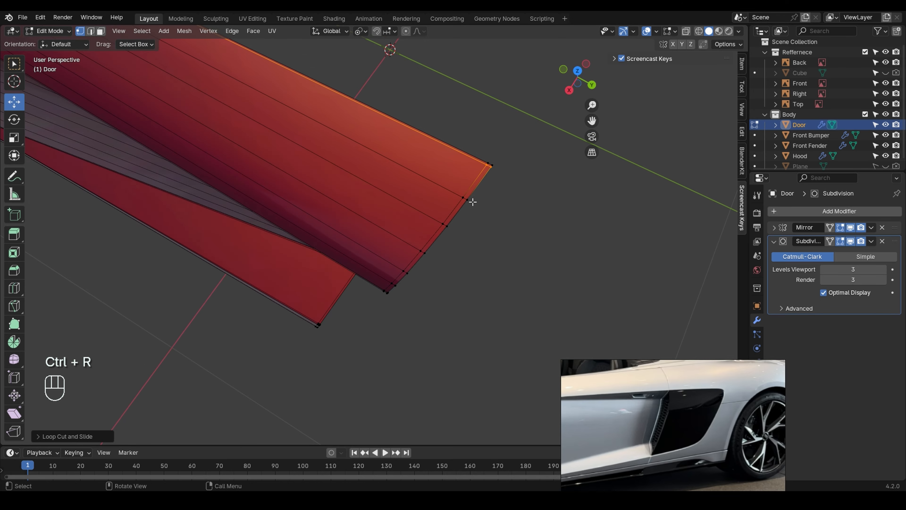
Return to Object Mode and examine the sharpened door creases from the side.
middle_click_drag(471, 199, 332, 239)
key("Tab")
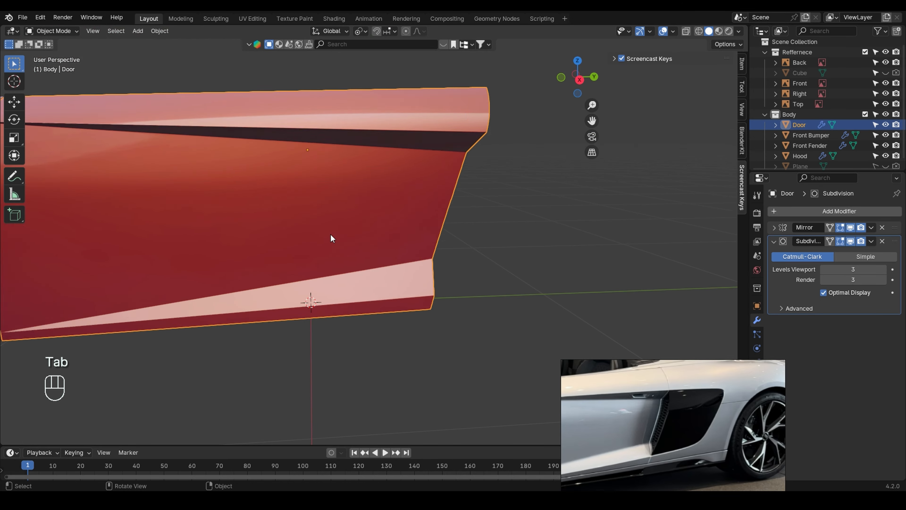
scroll(387, 252, "down", 3)
middle_click_drag(321, 300, 339, 275)
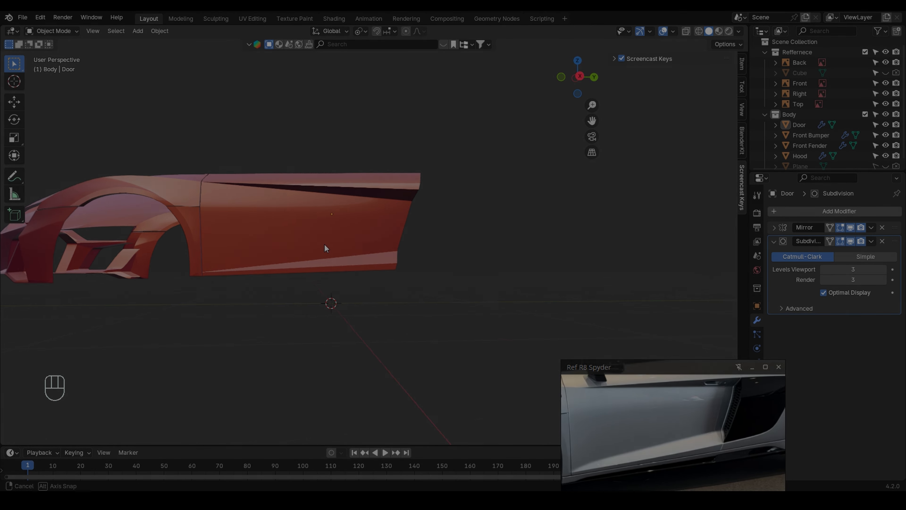